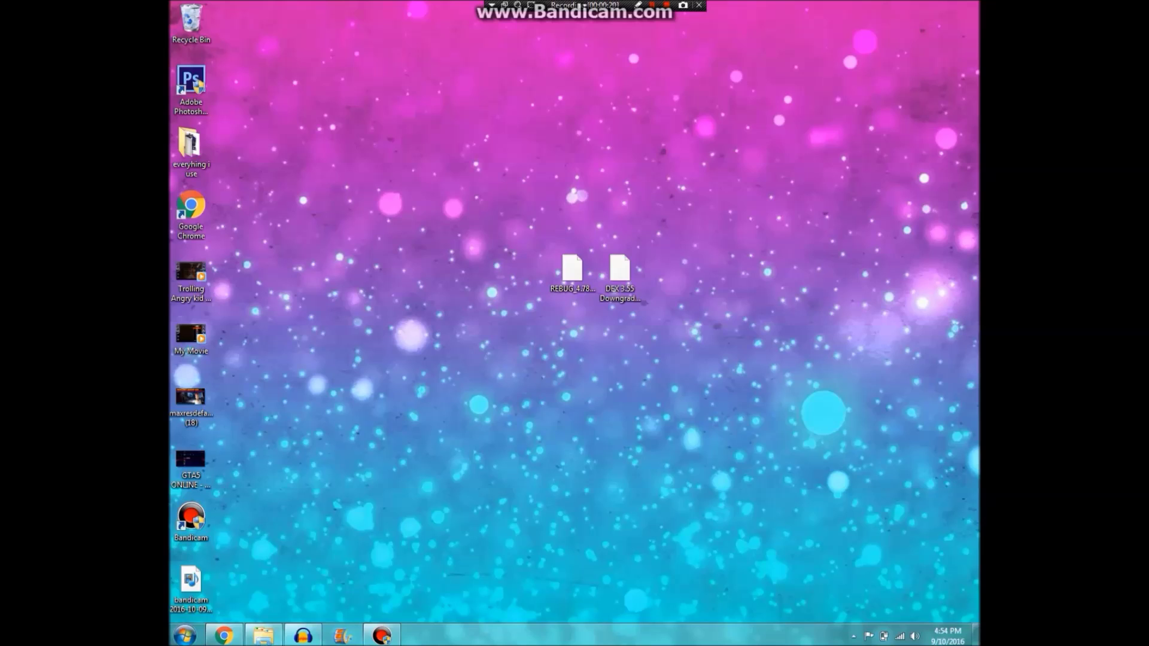
Bring up the USB (E:) drive and create a folder named PS3 in its root
{"action": "mouse_move", "coordinate": [263, 636]}
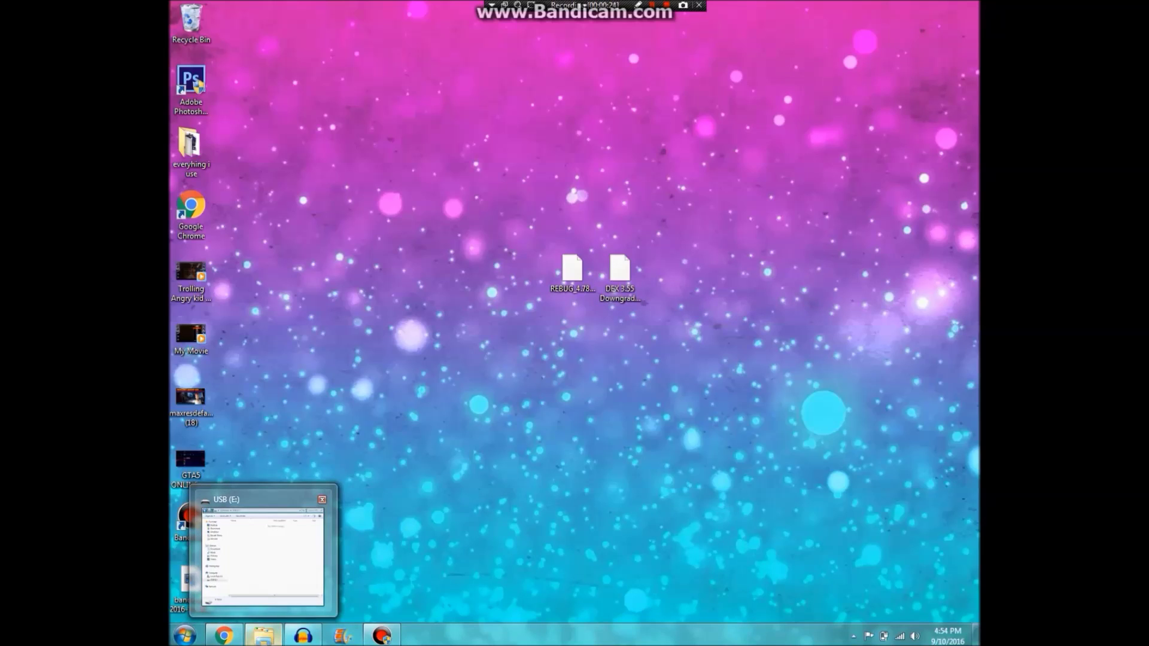
{"action": "mouse_move", "coordinate": [263, 557]}
{"action": "left_click", "coordinate": [264, 556]}
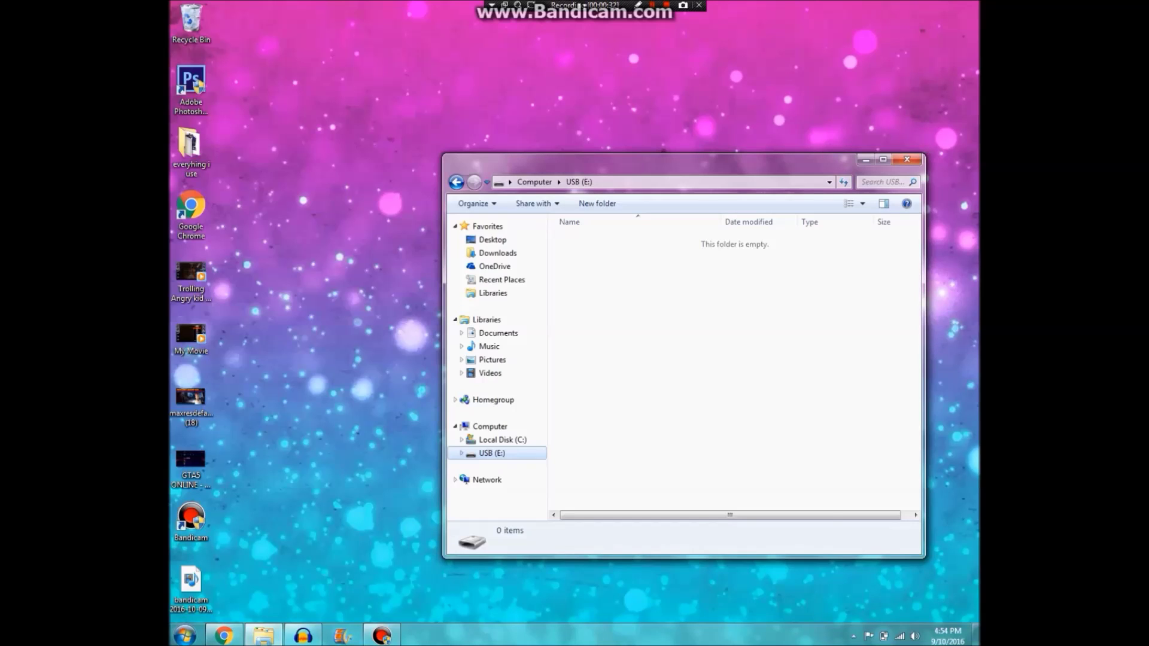
{"action": "right_click", "coordinate": [678, 348]}
{"action": "mouse_move", "coordinate": [748, 502]}
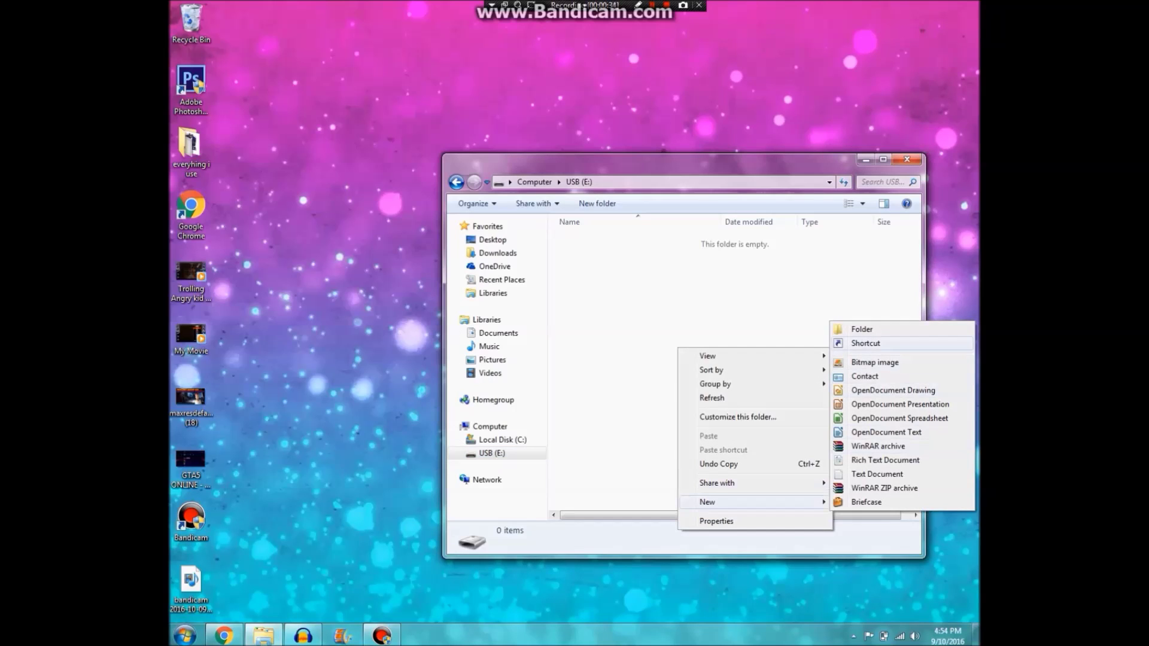
{"action": "left_click", "coordinate": [862, 329]}
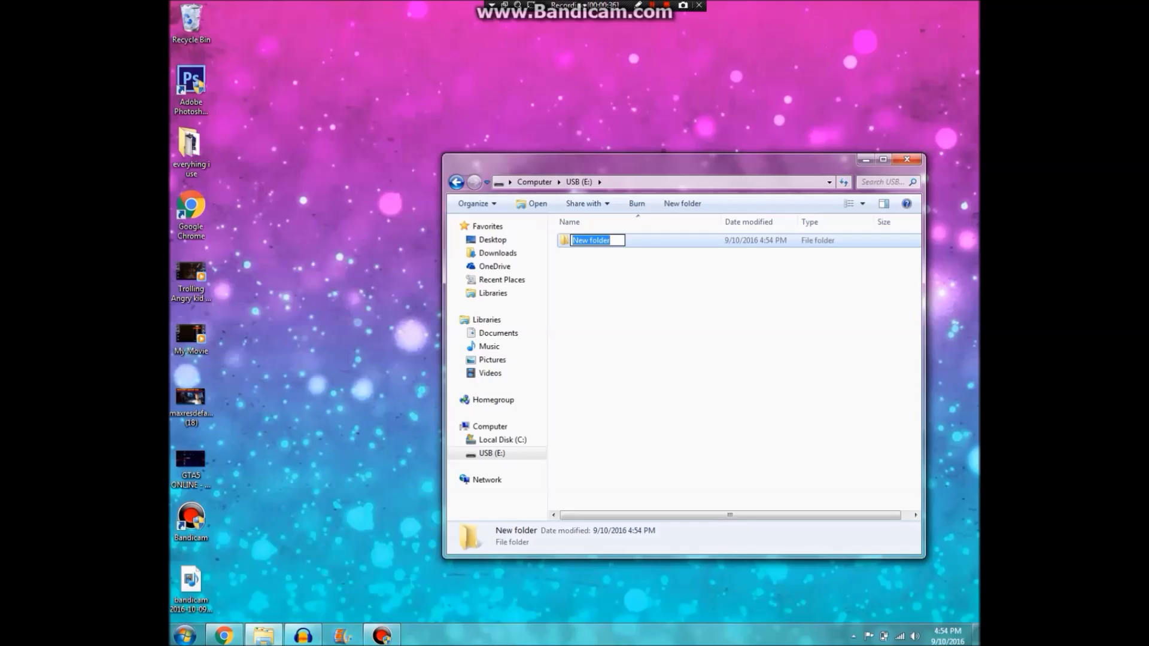
{"action": "type", "text": "PS3"}
{"action": "key", "text": "Return"}
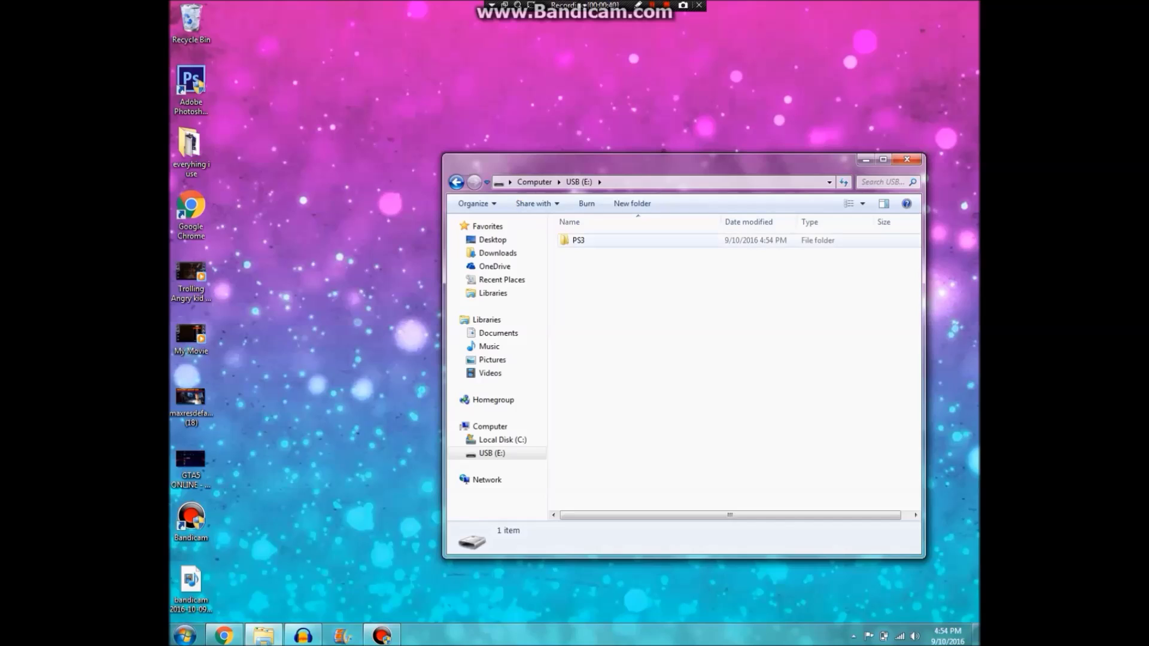
Create a folder named UPDATE inside the PS3 folder and open it
{"action": "key", "text": "Return"}
{"action": "right_click", "coordinate": [717, 273]}
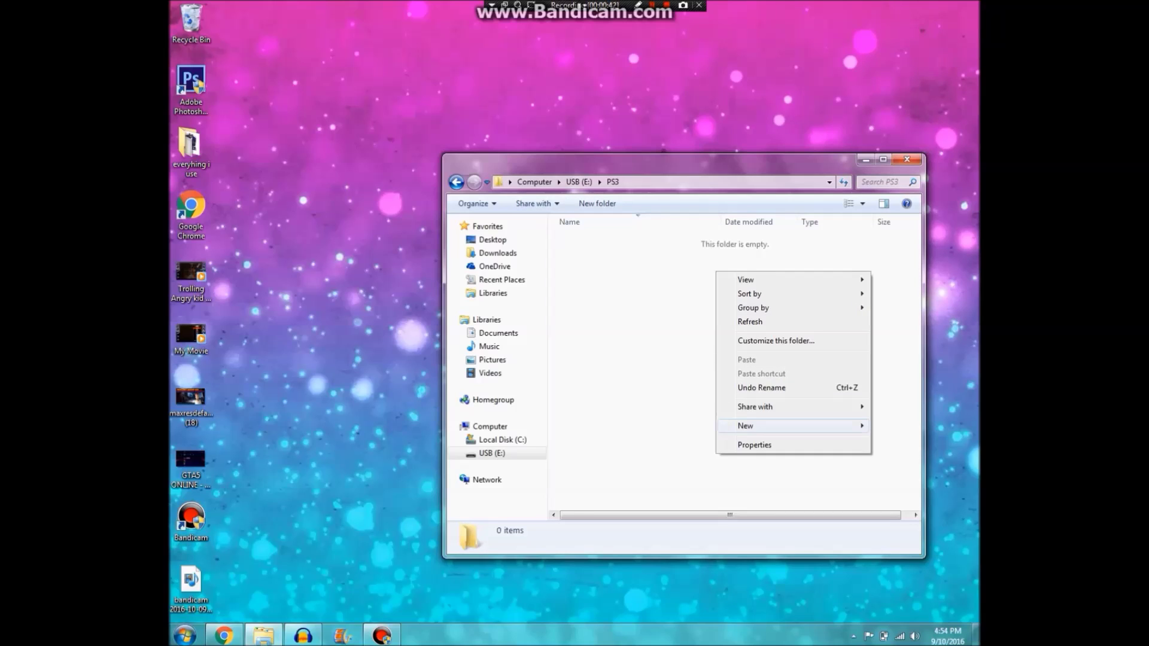
{"action": "mouse_move", "coordinate": [748, 425]}
{"action": "left_click", "coordinate": [604, 425]}
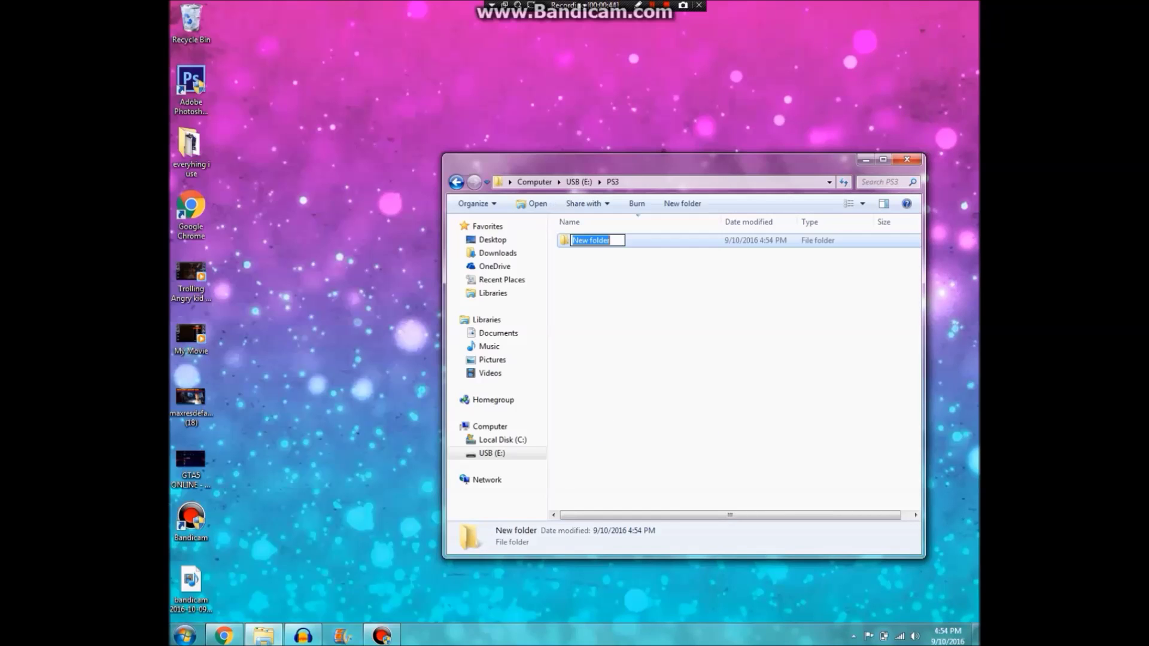
{"action": "type", "text": "UPDATE"}
{"action": "key", "text": "Return"}
{"action": "key", "text": "Return"}
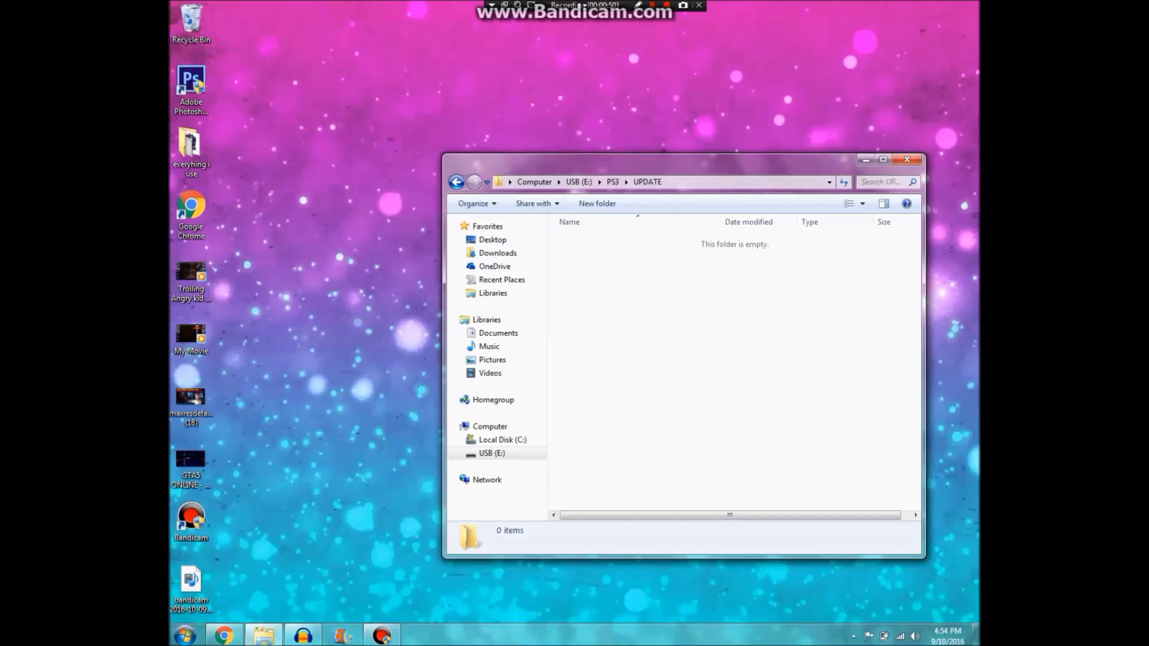
Copy the DEX 3.55 Downgrader file from the desktop into the USB drive's UPDATE folder
{"action": "left_click_drag", "start_coordinate": [658, 159], "coordinate": [575, 323]}
{"action": "left_click_drag", "start_coordinate": [619, 271], "coordinate": [627, 453]}
{"action": "left_click", "coordinate": [620, 276]}
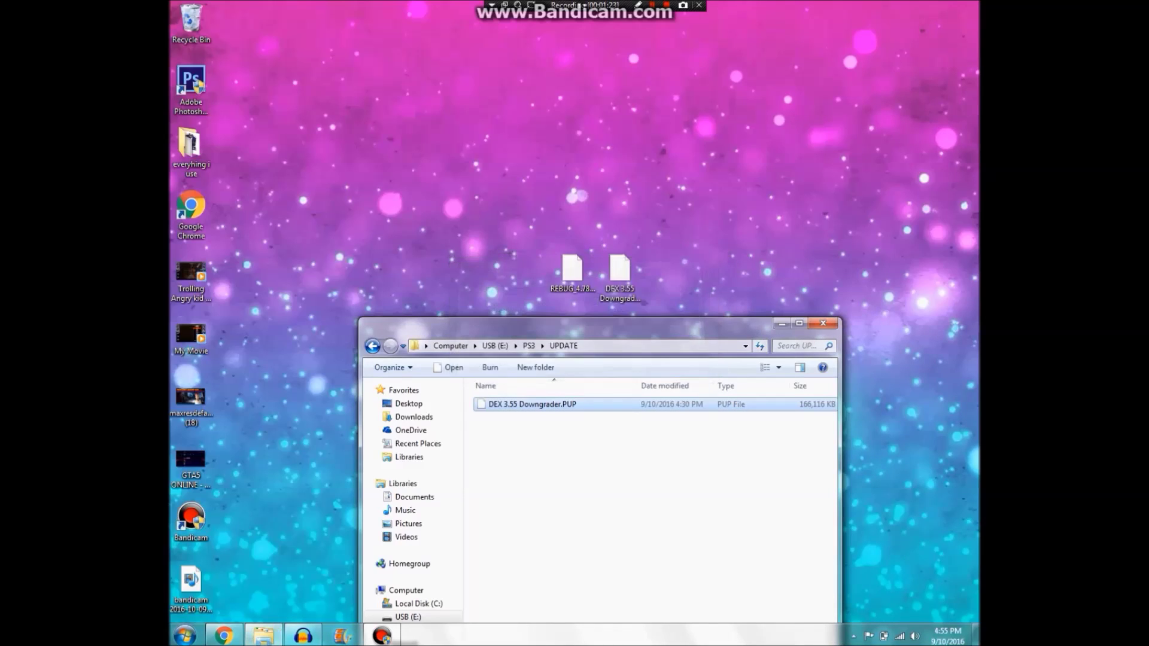
Rename the copied DEX 3.55 Downgrader.PUP file as PS3UPDAT.PUP
{"action": "right_click", "coordinate": [542, 407]}
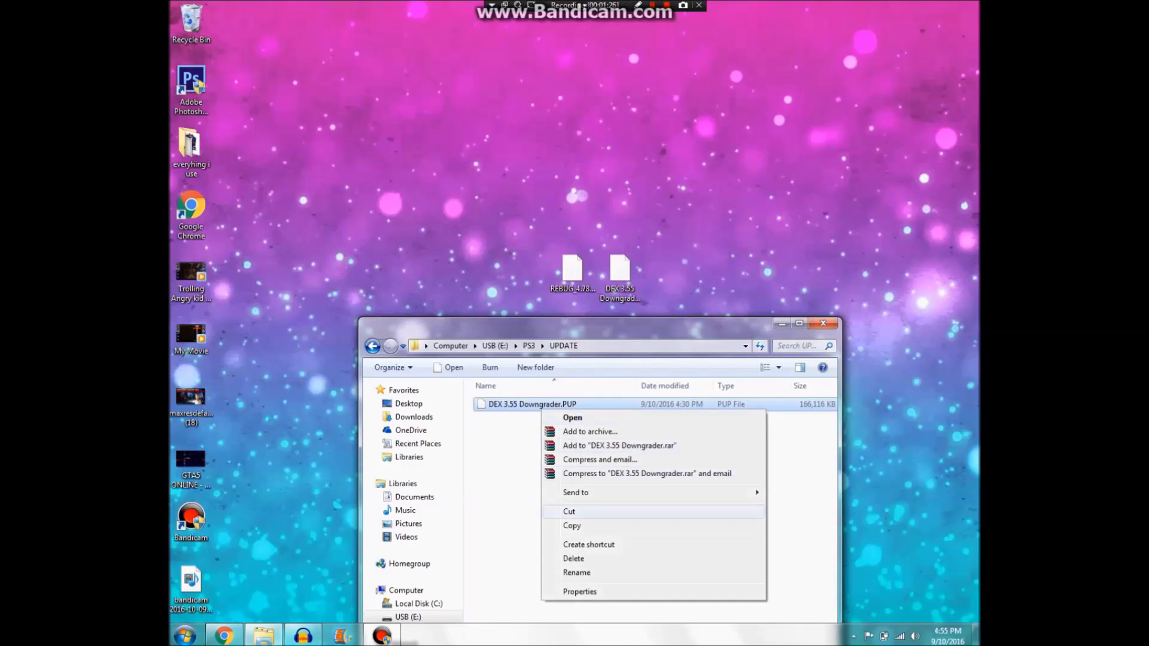
{"action": "left_click", "coordinate": [575, 573]}
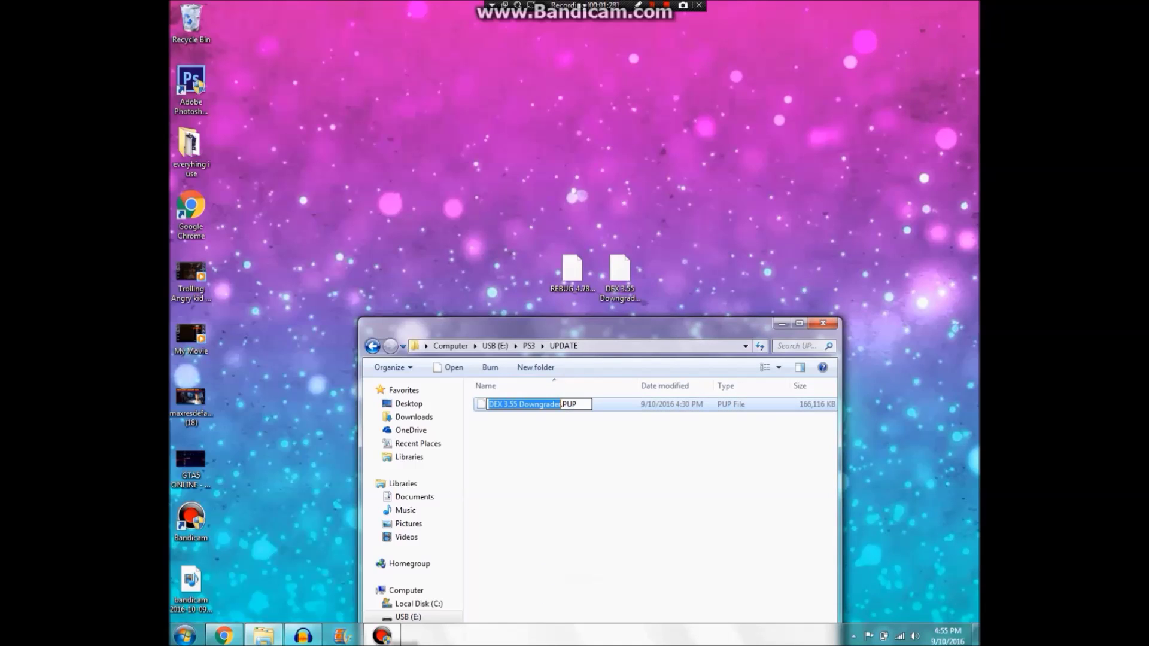
{"action": "key", "text": "BackSpace"}
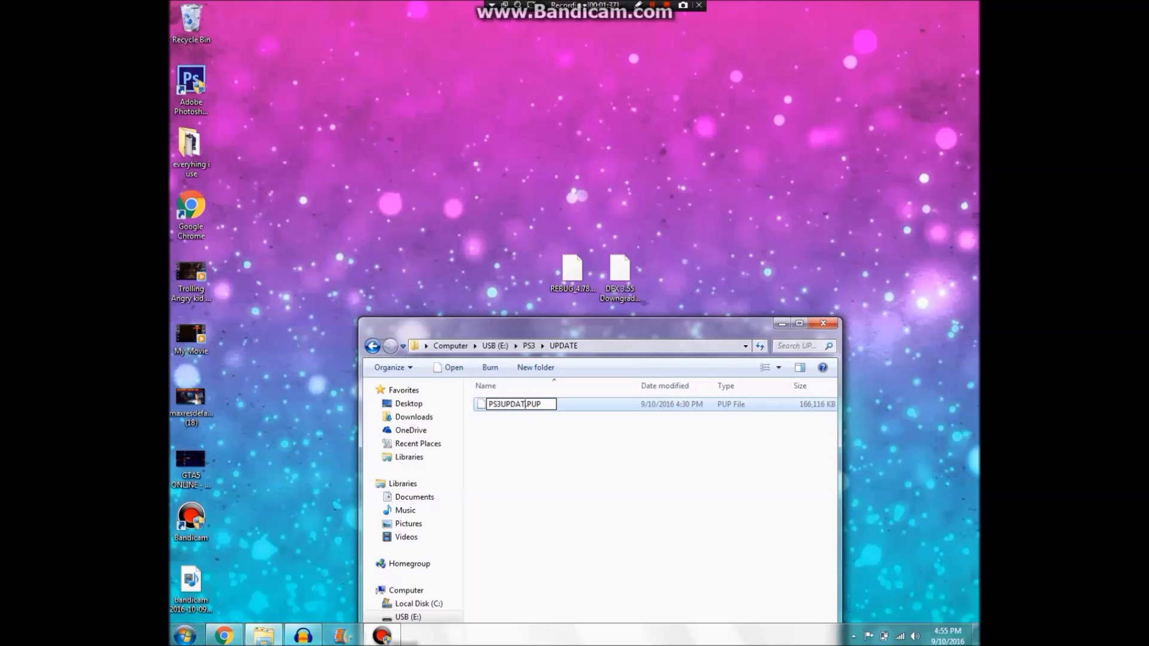
{"action": "key", "text": "Return"}
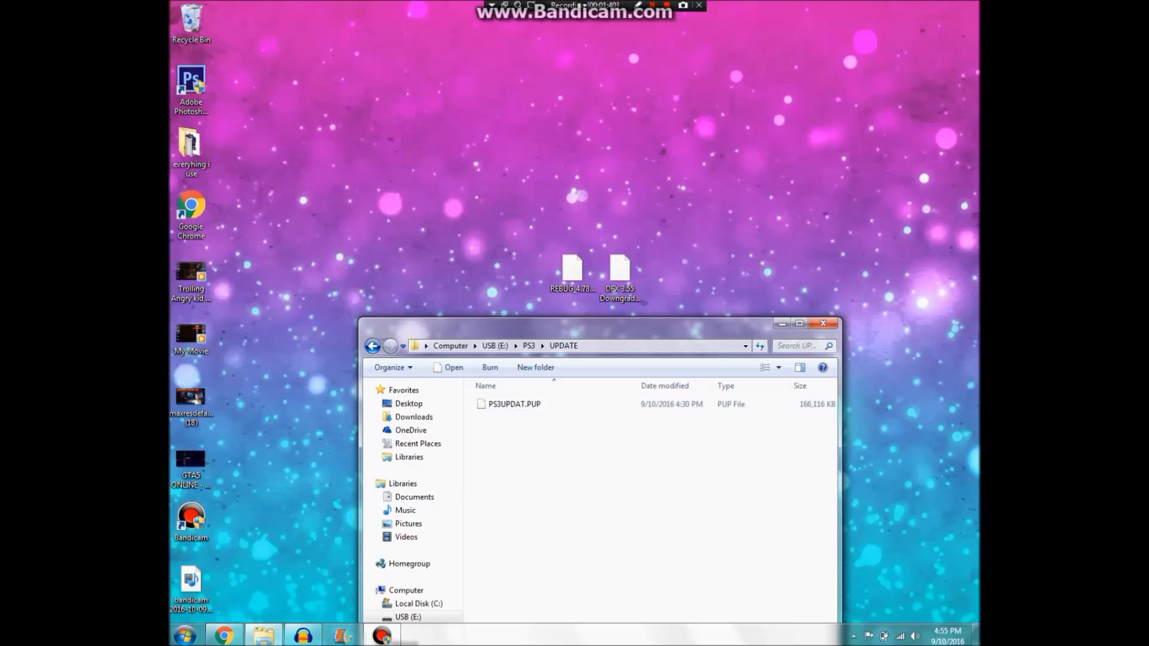
{"action": "right_click", "coordinate": [512, 402]}
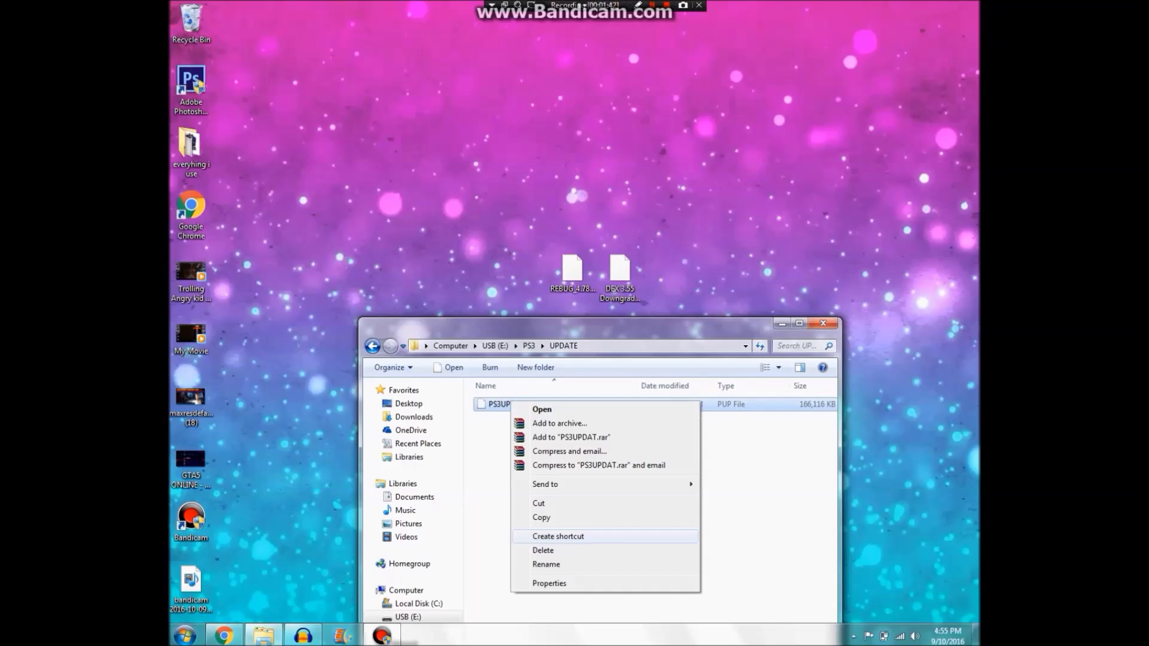
{"action": "key", "text": "Escape"}
Eject the USB (E:) drive from the computer
{"action": "mouse_move", "coordinate": [599, 324]}
{"action": "left_mouse_down"}
{"action": "mouse_move", "coordinate": [601, 185]}
{"action": "mouse_move", "coordinate": [634, 126]}
{"action": "left_mouse_up"}
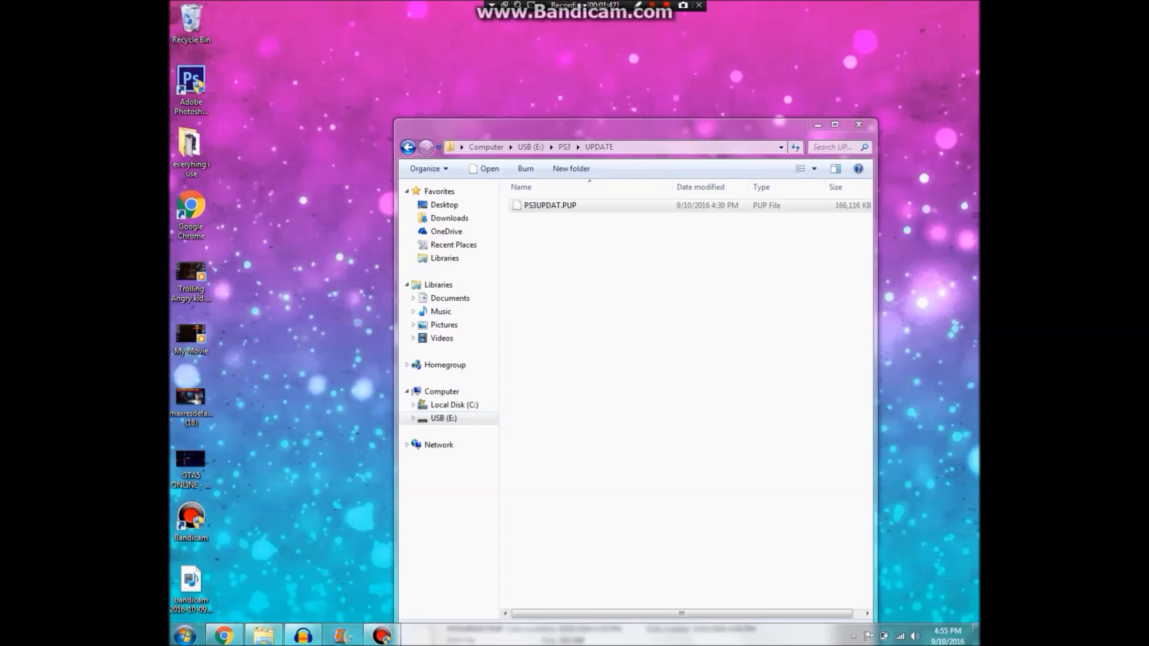
{"action": "left_click_drag", "start_coordinate": [598, 124], "coordinate": [615, 201]}
{"action": "right_click", "coordinate": [455, 495]}
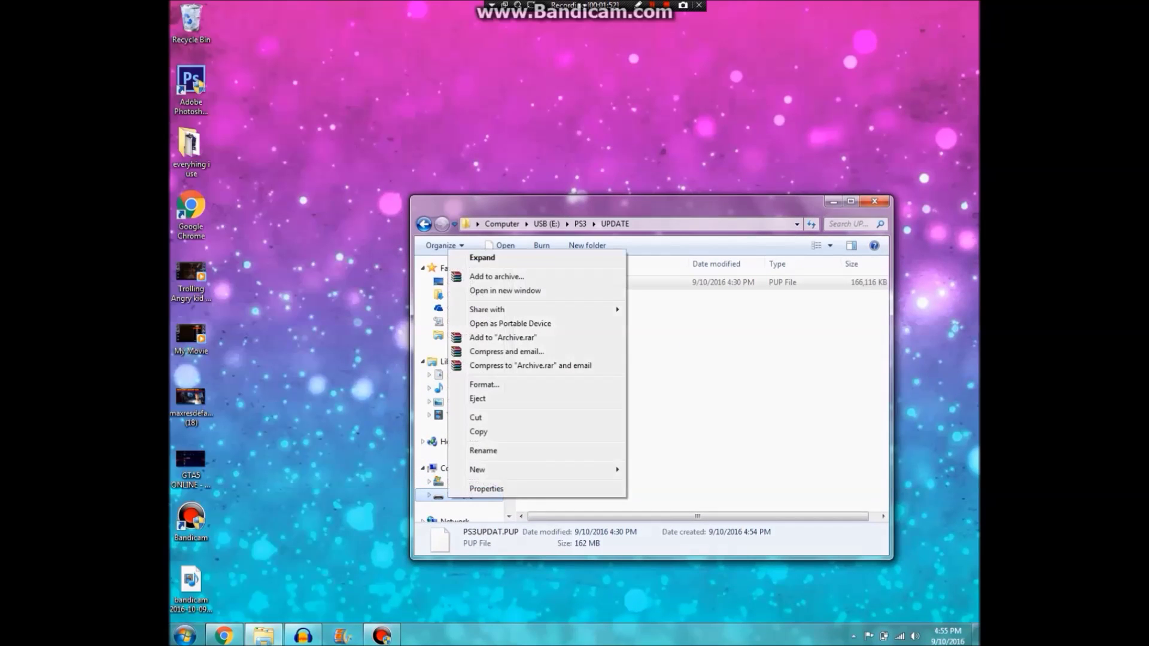
{"action": "mouse_move", "coordinate": [479, 470]}
{"action": "left_click", "coordinate": [479, 398]}
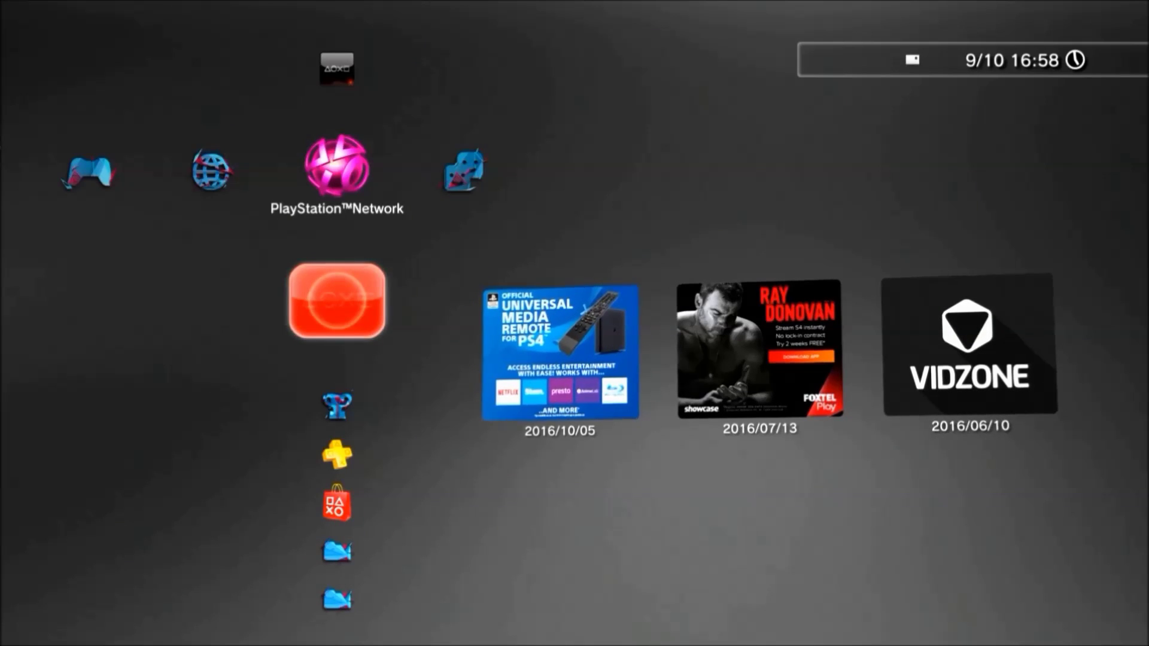
On the PS3, go to the Settings category and open the network settings
{"action": "key", "text": "Up"}
{"action": "key", "text": "Left"}
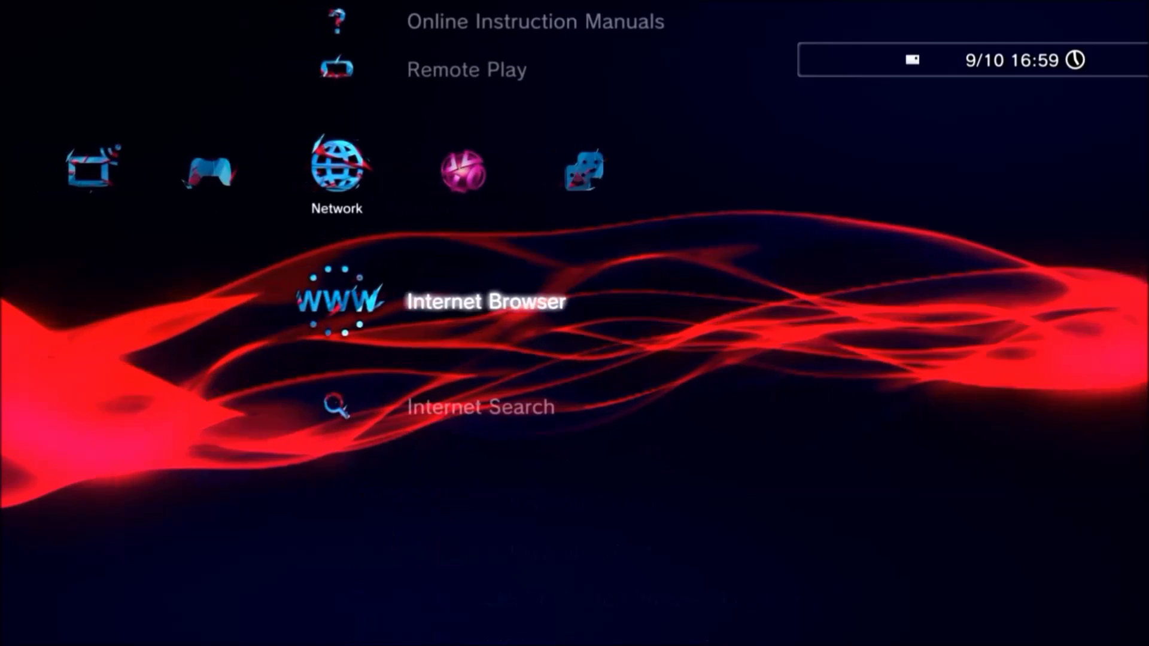
{"action": "key", "text": "Left"}
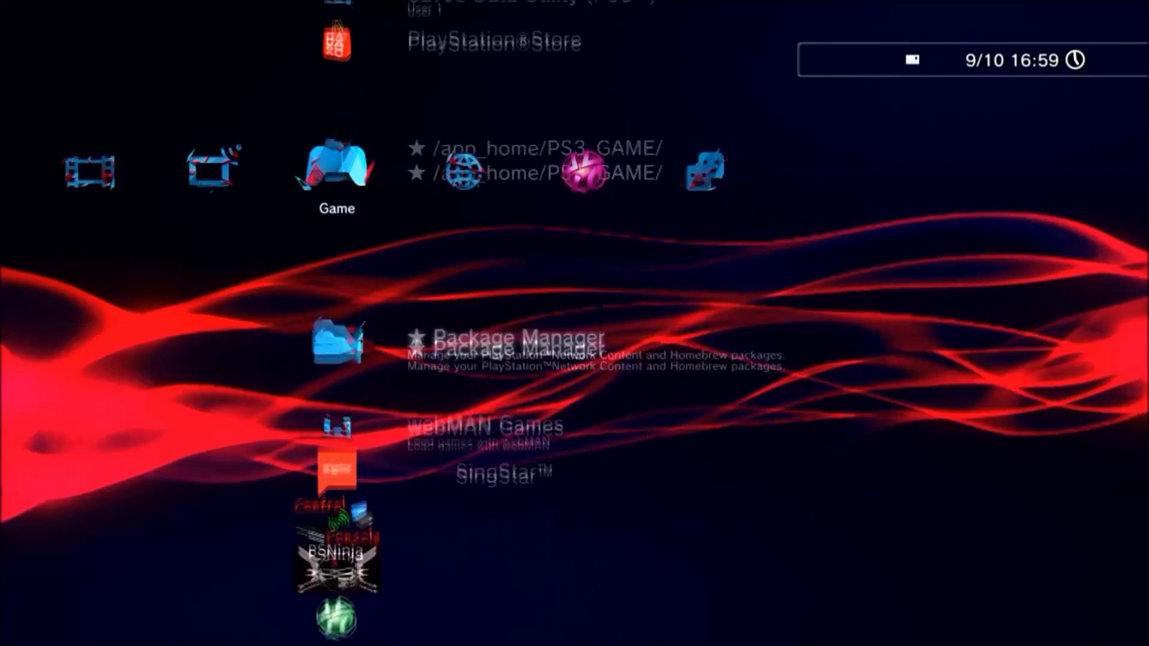
{"action": "key", "text": "Left"}
{"action": "key", "text": "Left"}
{"action": "key", "text": "Left"}
{"action": "key", "text": "Left"}
{"action": "key", "text": "Left"}
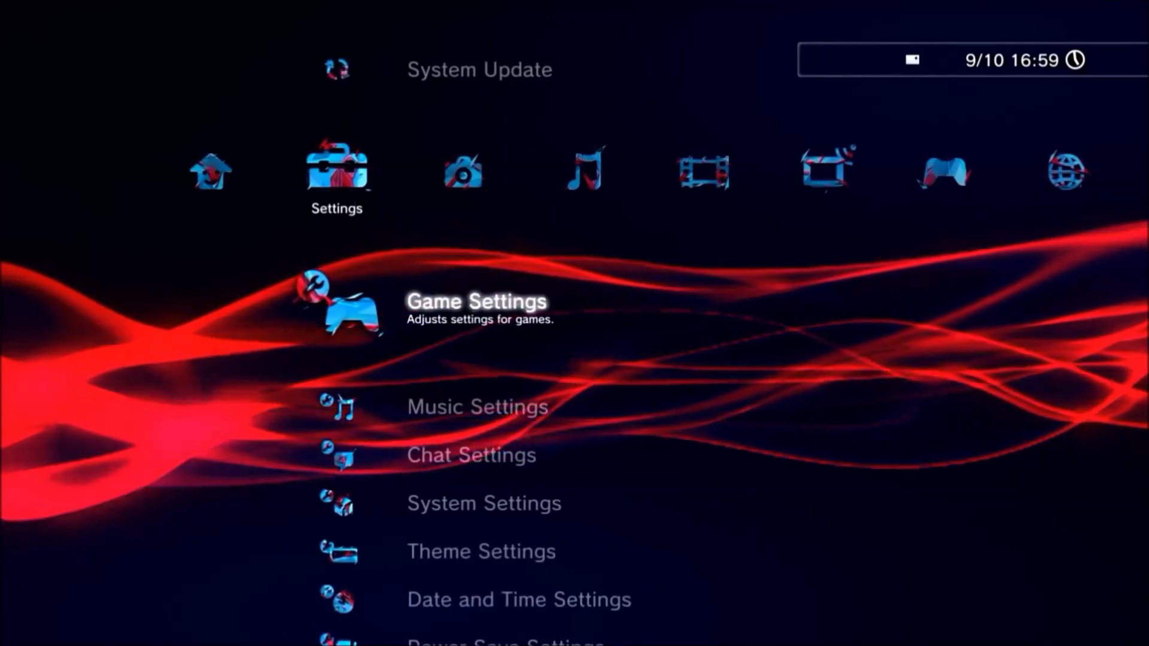
{"action": "key", "text": "Up"}
{"action": "key", "text": "Down"}
{"action": "key", "text": "Down"}
{"action": "key", "text": "Down"}
{"action": "key", "text": "Down"}
{"action": "key", "text": "Down"}
{"action": "key", "text": "Down"}
{"action": "key", "text": "Down"}
{"action": "key", "text": "Down"}
{"action": "key", "text": "Down"}
{"action": "key", "text": "Down"}
{"action": "key", "text": "Down"}
{"action": "key", "text": "Down"}
{"action": "key", "text": "Down"}
{"action": "key", "text": "Down"}
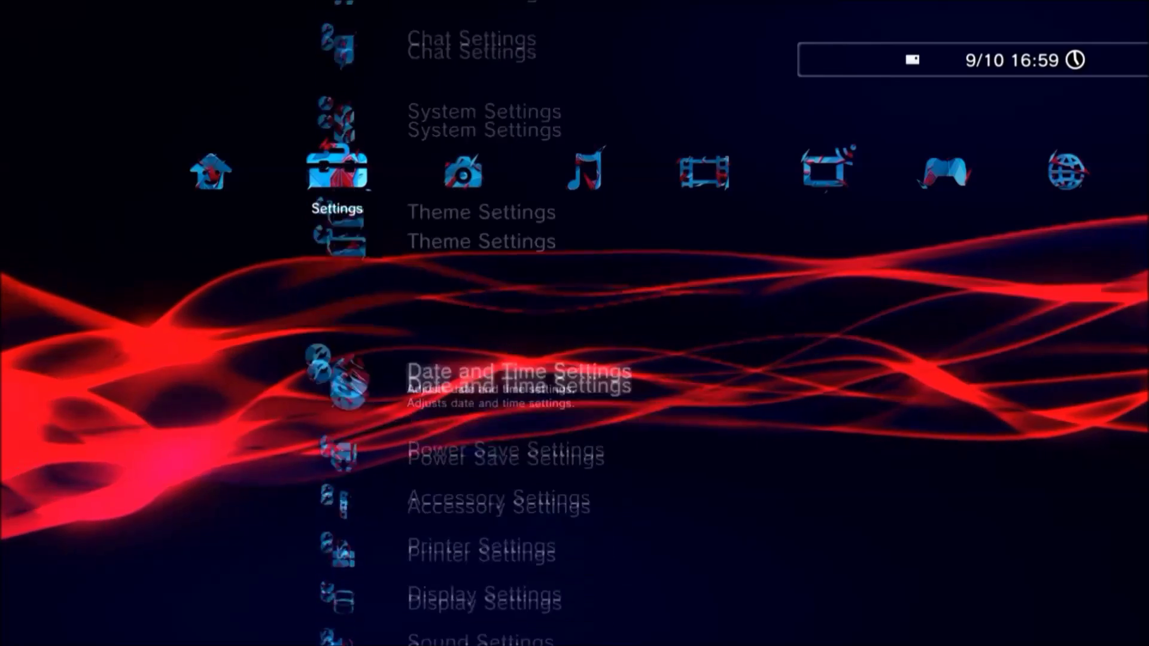
{"action": "key", "text": "Return"}
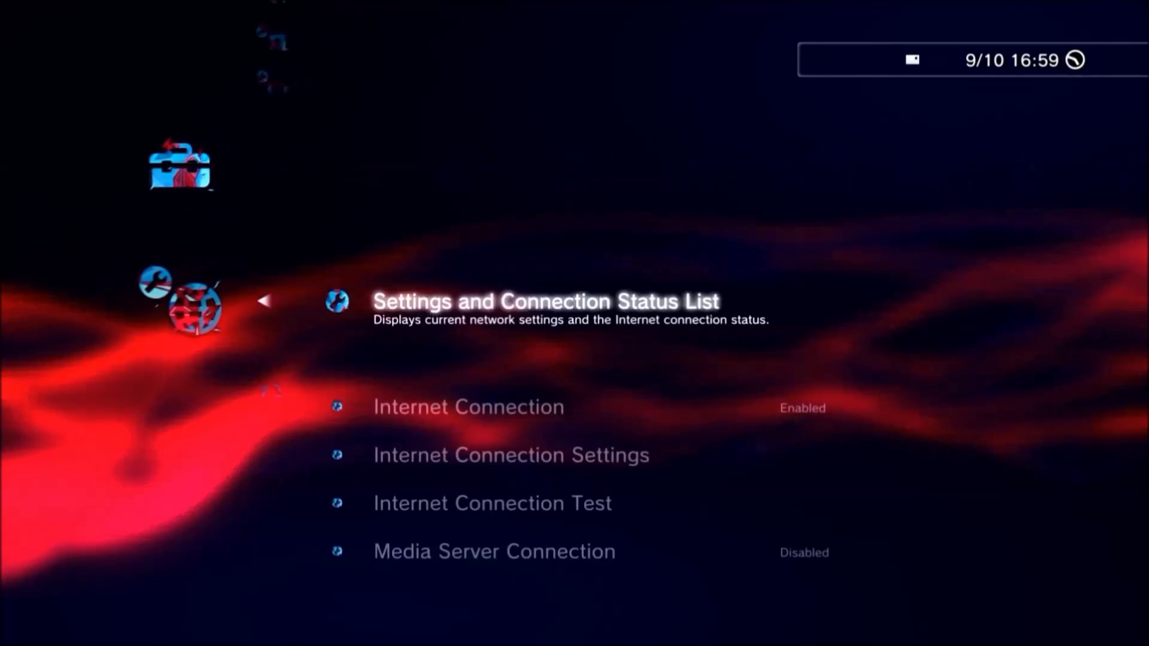
Set Internet Connection to Disabled
{"action": "key", "text": "Down"}
{"action": "key", "text": "Return"}
{"action": "key", "text": "Down"}
{"action": "key", "text": "Return"}
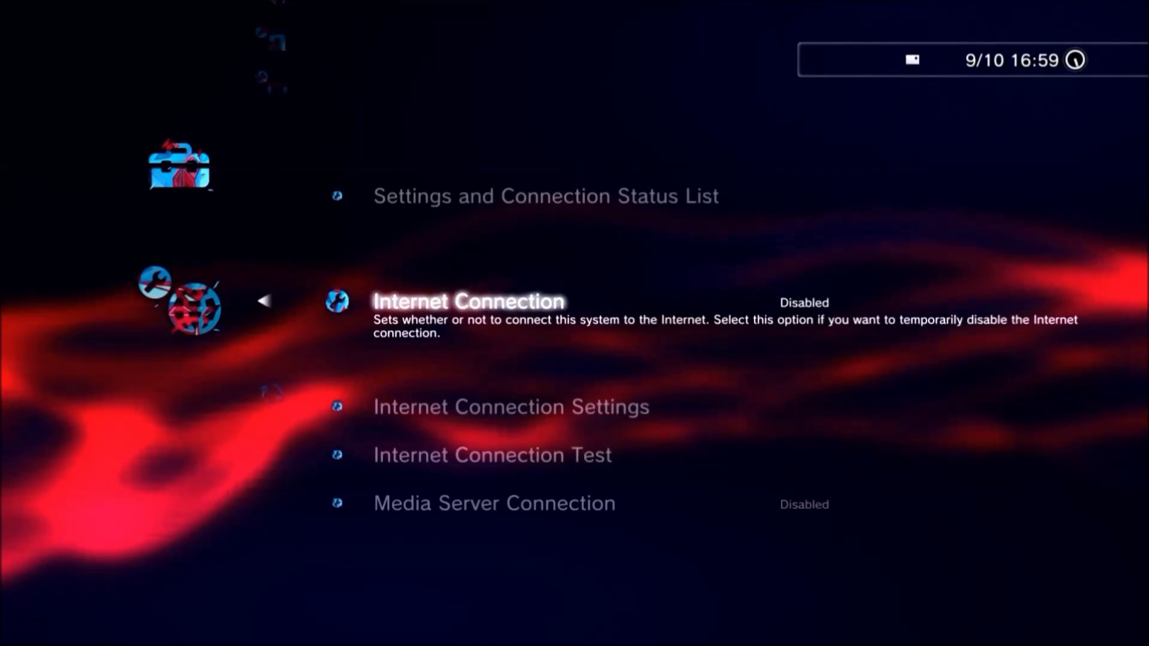
Leave the network settings and open System Update in the Settings category
{"action": "key", "text": "Escape"}
{"action": "key", "text": "Up"}
{"action": "key", "text": "Up"}
{"action": "key", "text": "Up"}
{"action": "key", "text": "Up"}
{"action": "key", "text": "Up"}
{"action": "key", "text": "Up"}
{"action": "key", "text": "Up"}
{"action": "key", "text": "Up"}
{"action": "key", "text": "Up"}
{"action": "key", "text": "Up"}
{"action": "key", "text": "Up"}
{"action": "key", "text": "Up"}
{"action": "key", "text": "Up"}
{"action": "key", "text": "Up"}
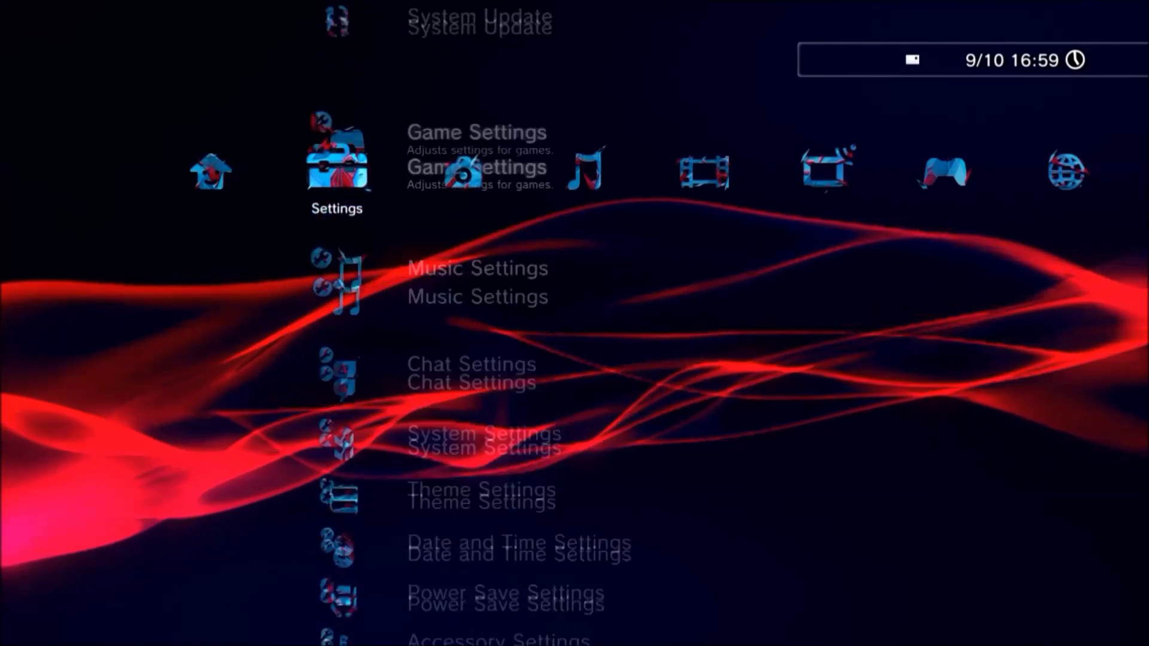
{"action": "key", "text": "Return"}
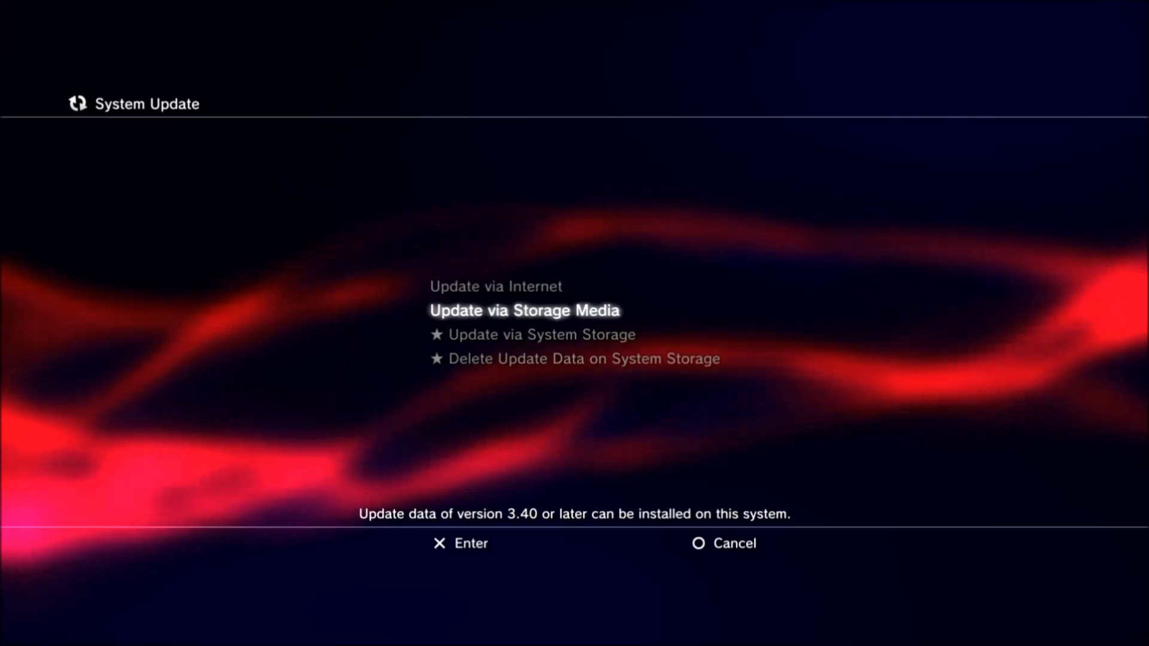
Start an update via storage media using the 3.55 PS3UPDAT.PUP file on the USB device
{"action": "key", "text": "Down"}
{"action": "key", "text": "Down"}
{"action": "key", "text": "Return"}
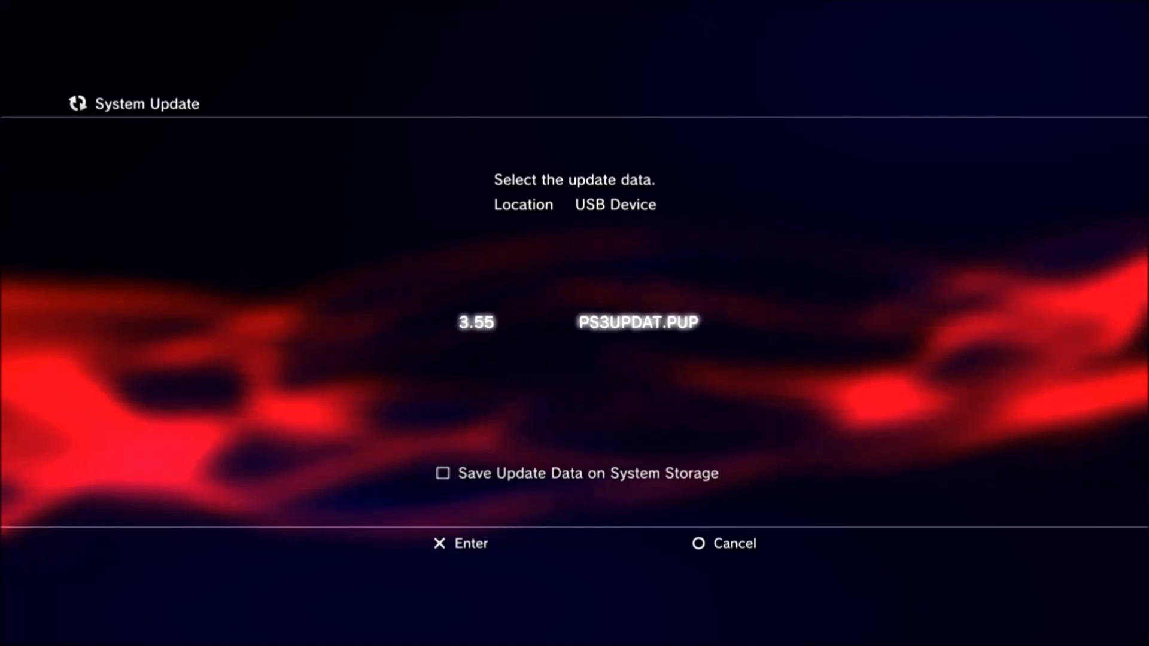
{"action": "key", "text": "Return"}
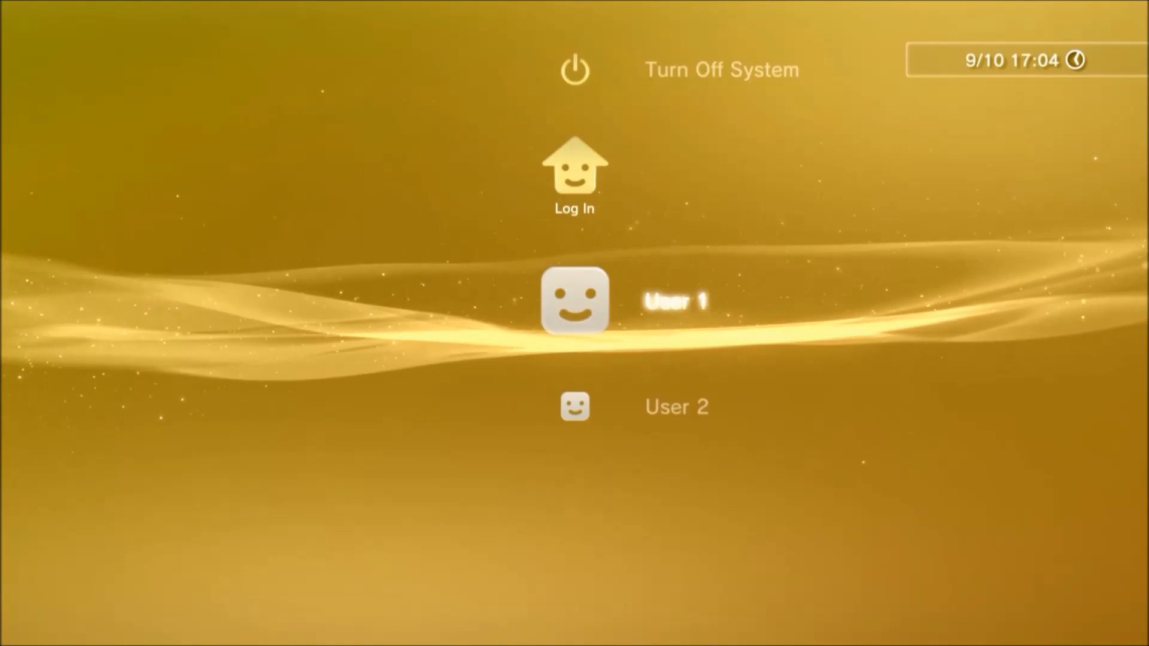
Log in as User 1 and launch Rebug Toolbox from the Game category, accepting the compatibility notice
{"action": "key", "text": "Return"}
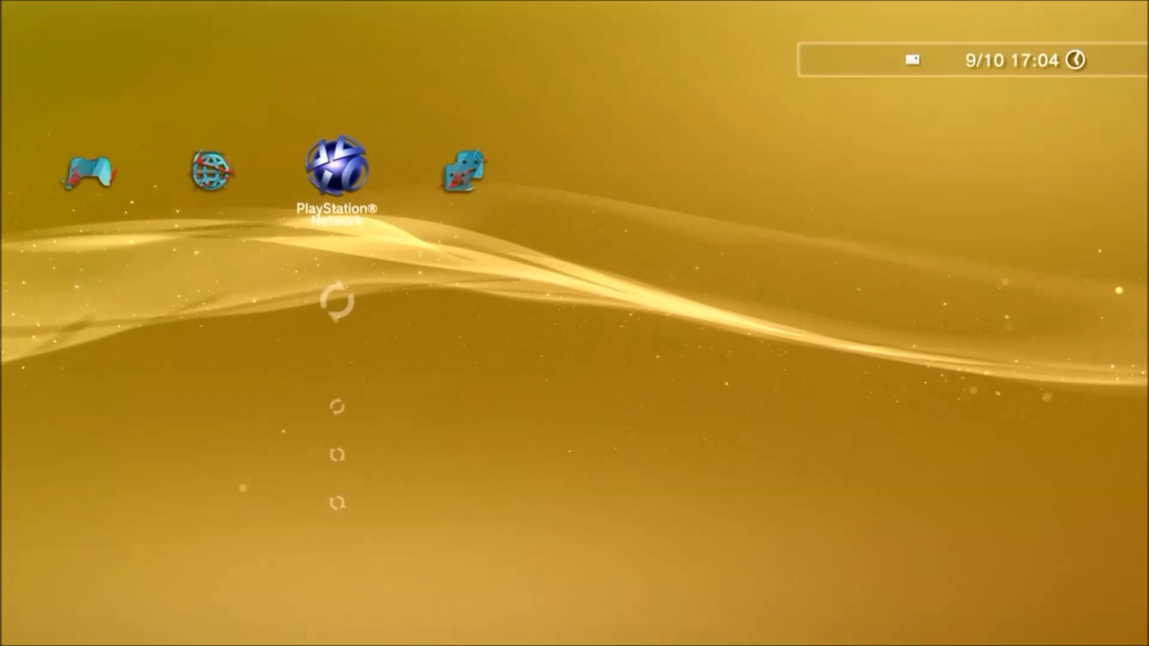
{"action": "key", "text": "Left"}
{"action": "key", "text": "Left"}
{"action": "key", "text": "Return"}
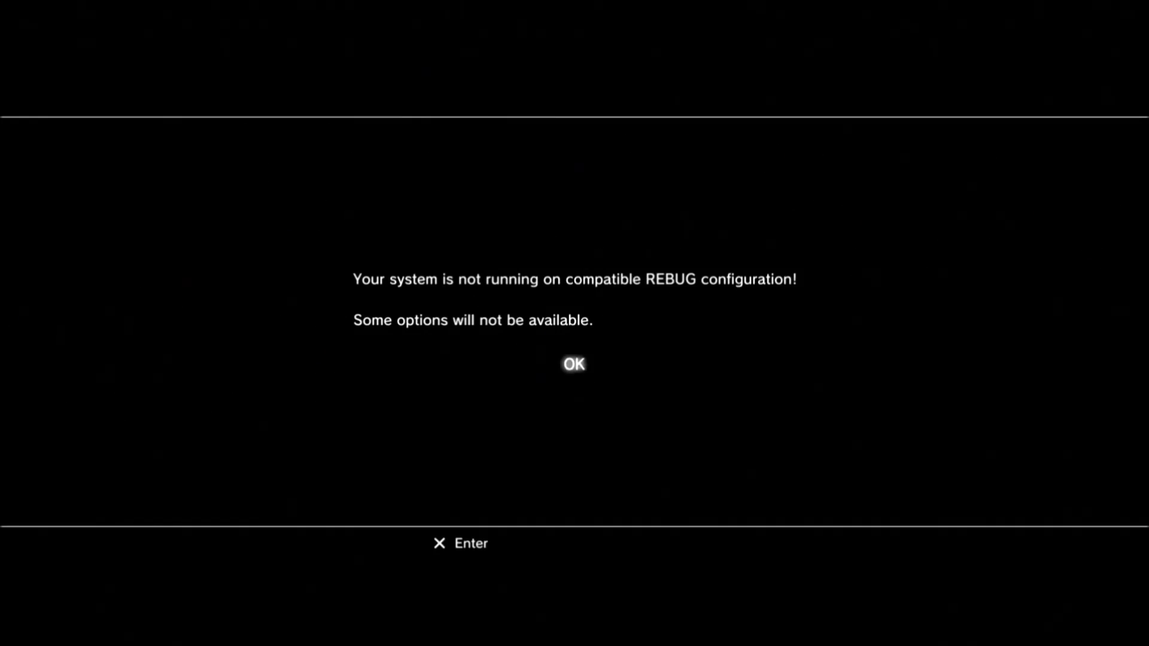
{"action": "key", "text": "Return"}
{"action": "key", "text": "Return"}
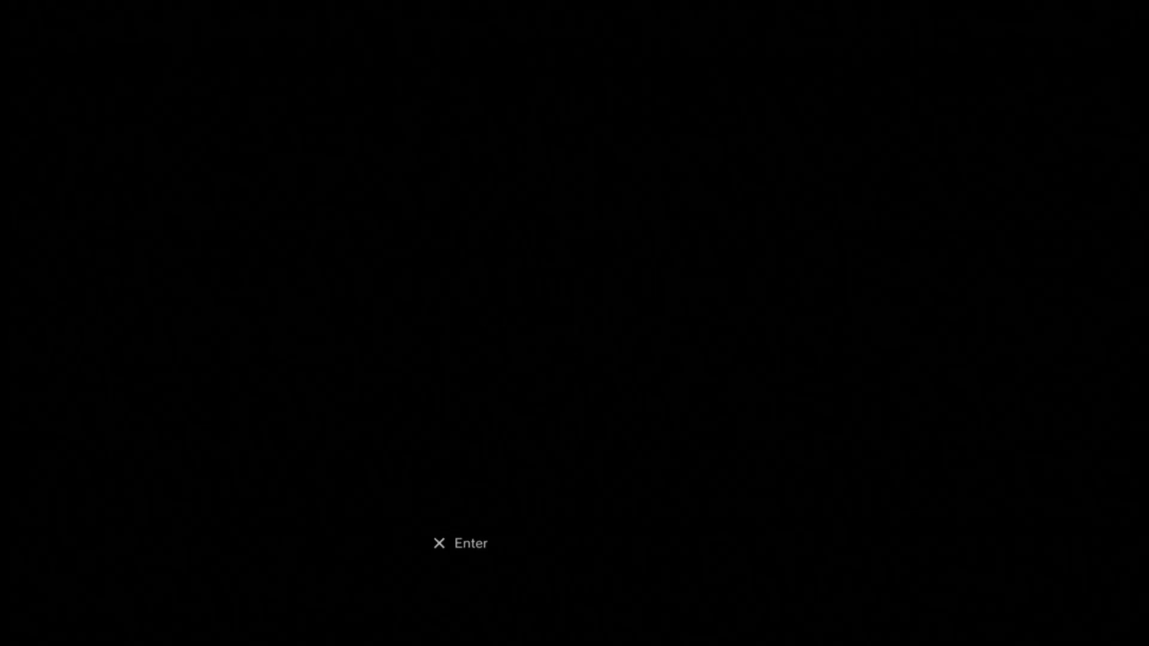
Check the firmware and target type in Rebug Toolbox's System Information, and quit the toolbox
{"action": "key", "text": "Return"}
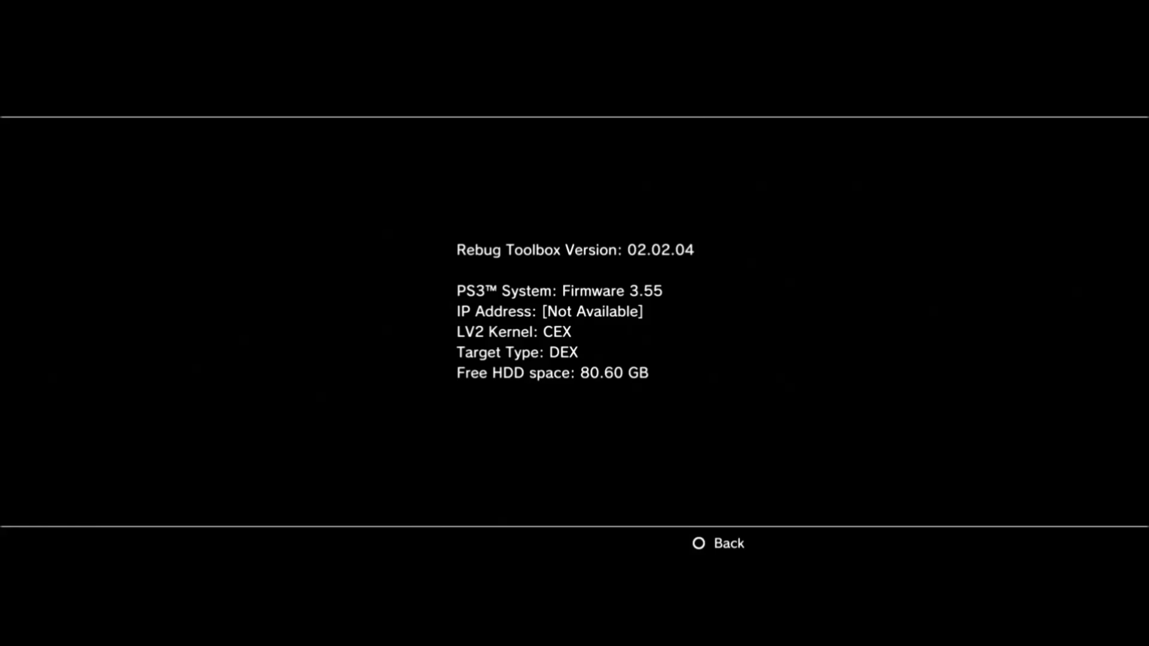
{"action": "key", "text": "Escape"}
{"action": "key", "text": "Return"}
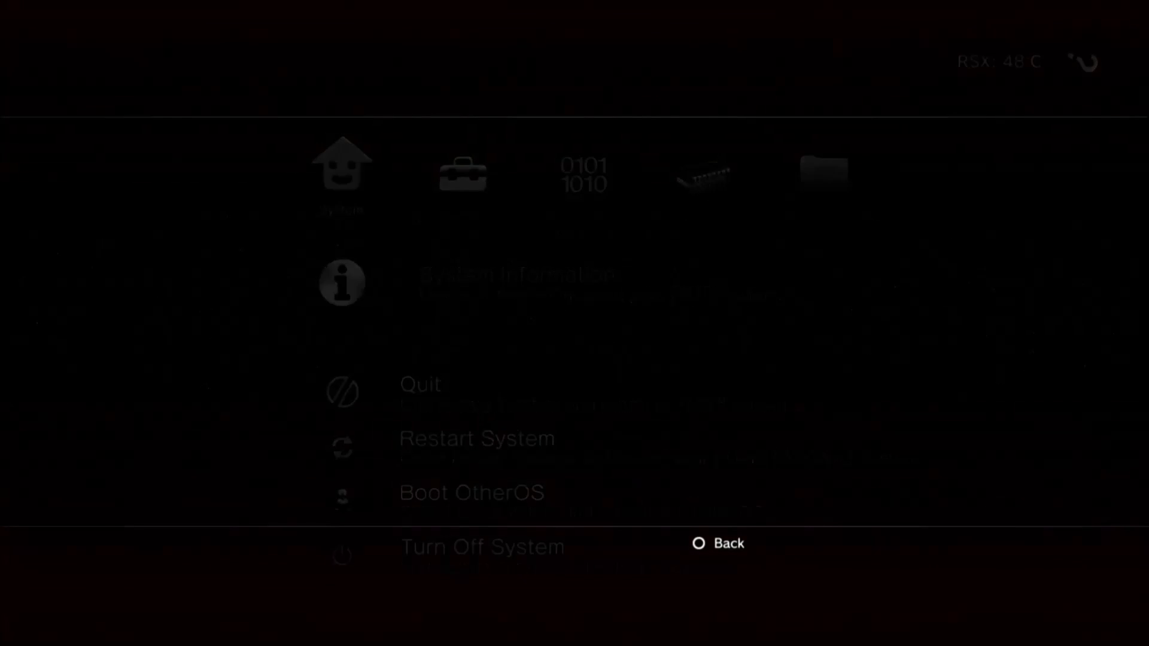
{"action": "key", "text": "Escape"}
{"action": "key", "text": "Down"}
{"action": "key", "text": "Return"}
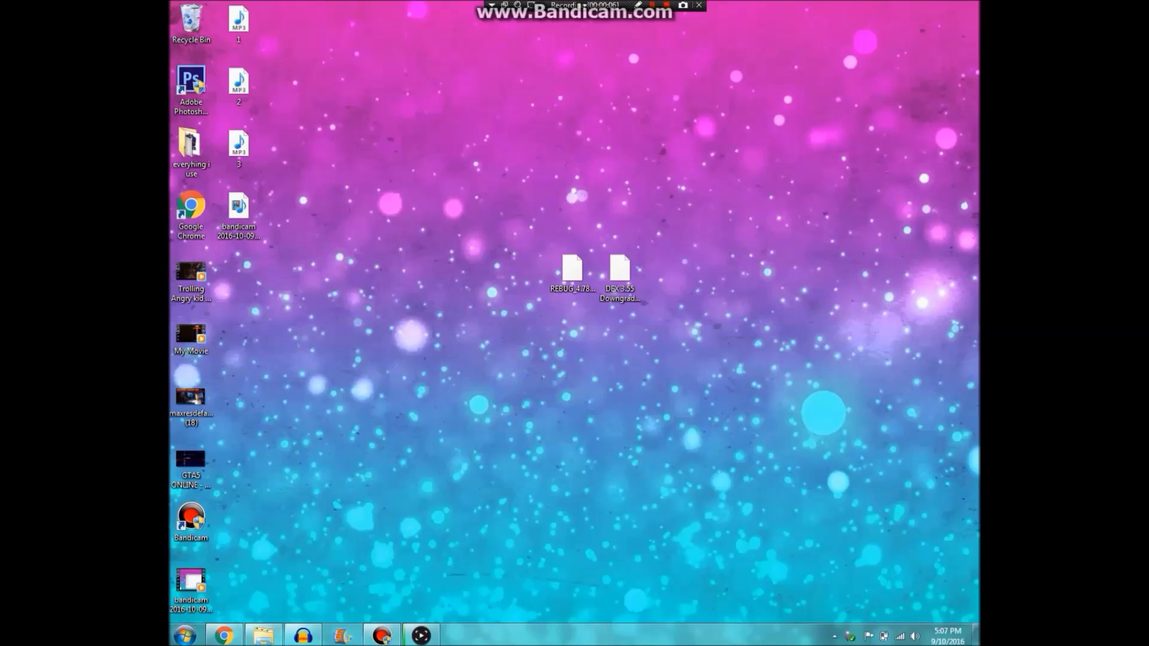
On the Windows PC, open the UPDATE folder inside the PS3 folder on the USB (E:) drive
{"action": "key", "text": "F5"}
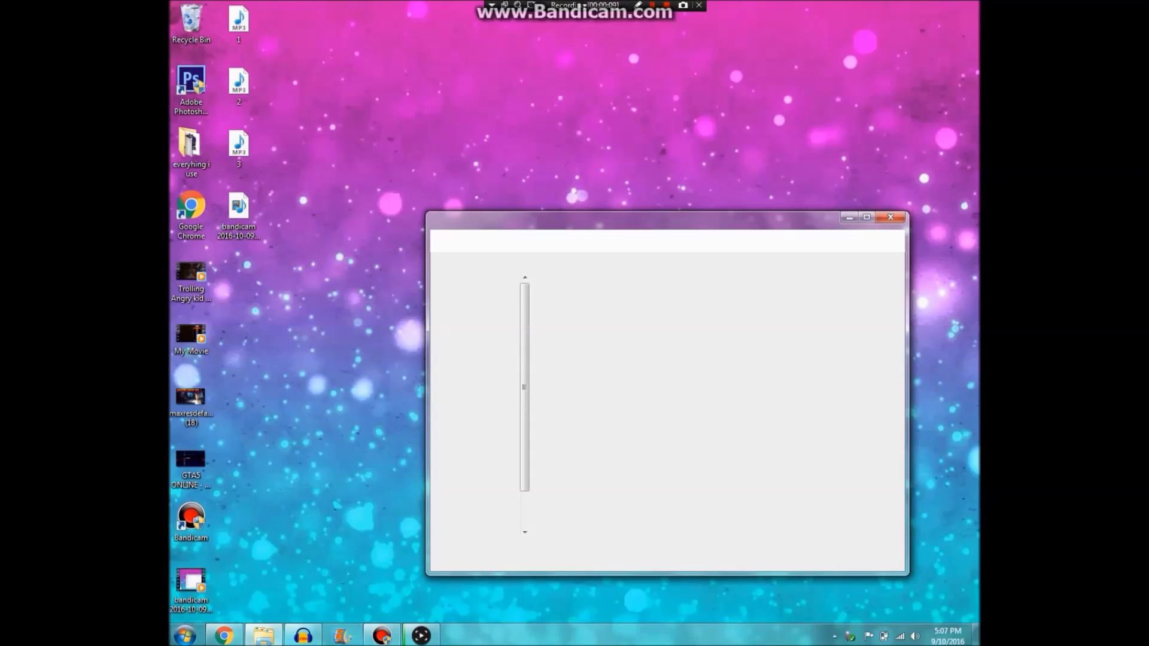
{"action": "left_click", "coordinate": [561, 298]}
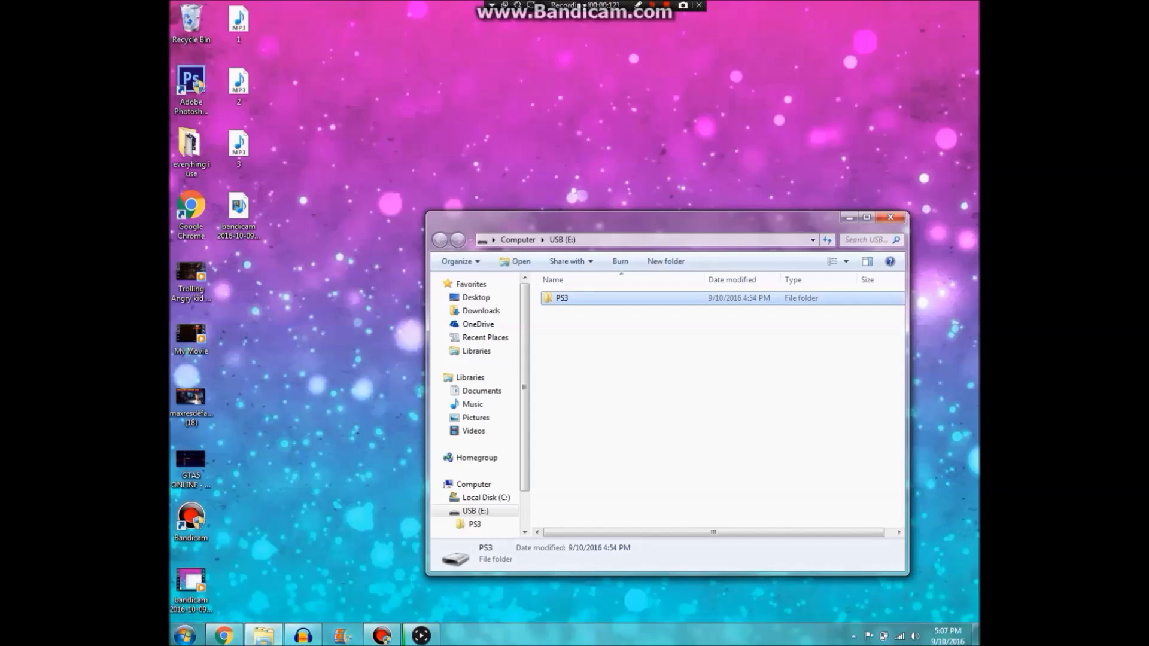
{"action": "key", "text": "Return"}
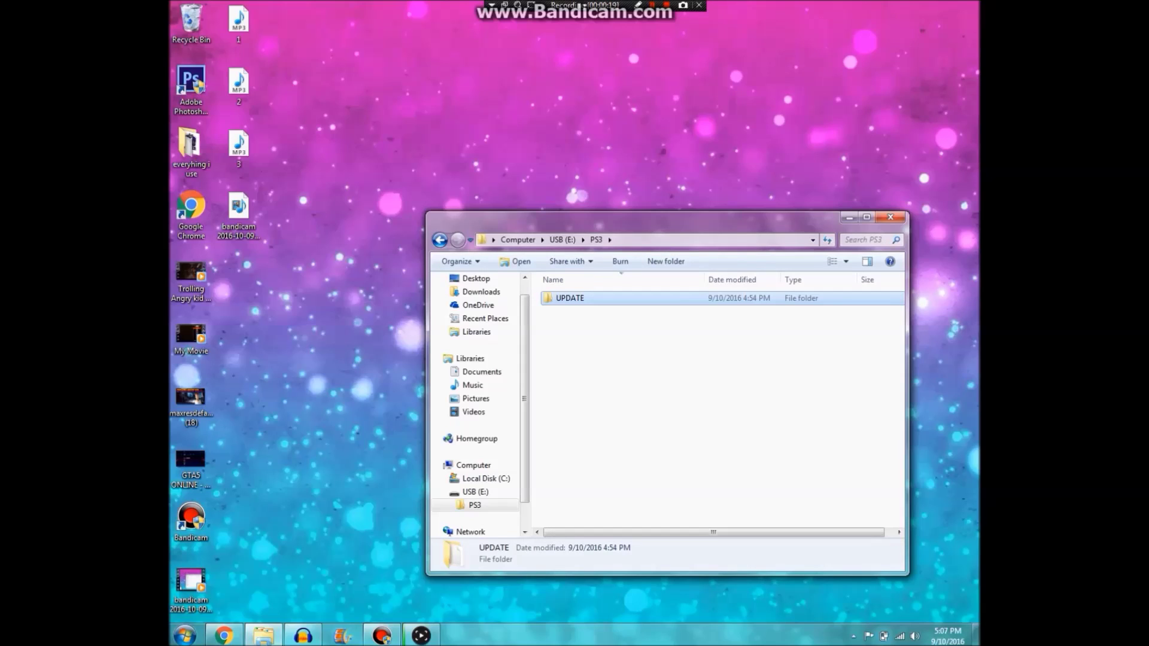
{"action": "key", "text": "Return"}
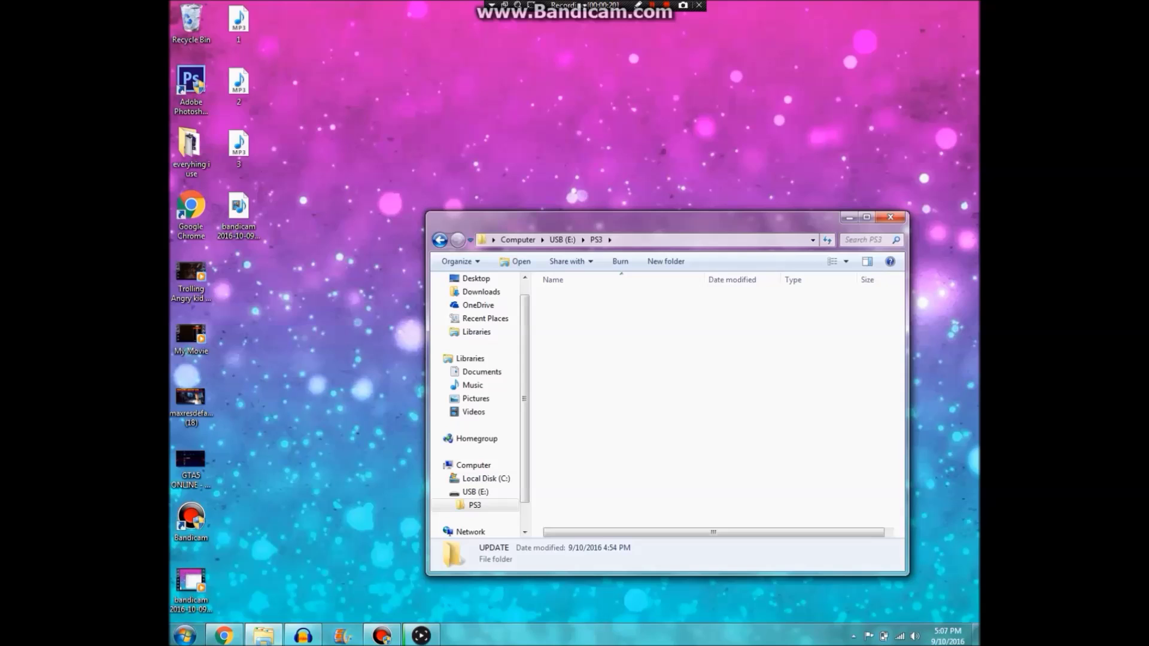
{"action": "key", "text": "Down"}
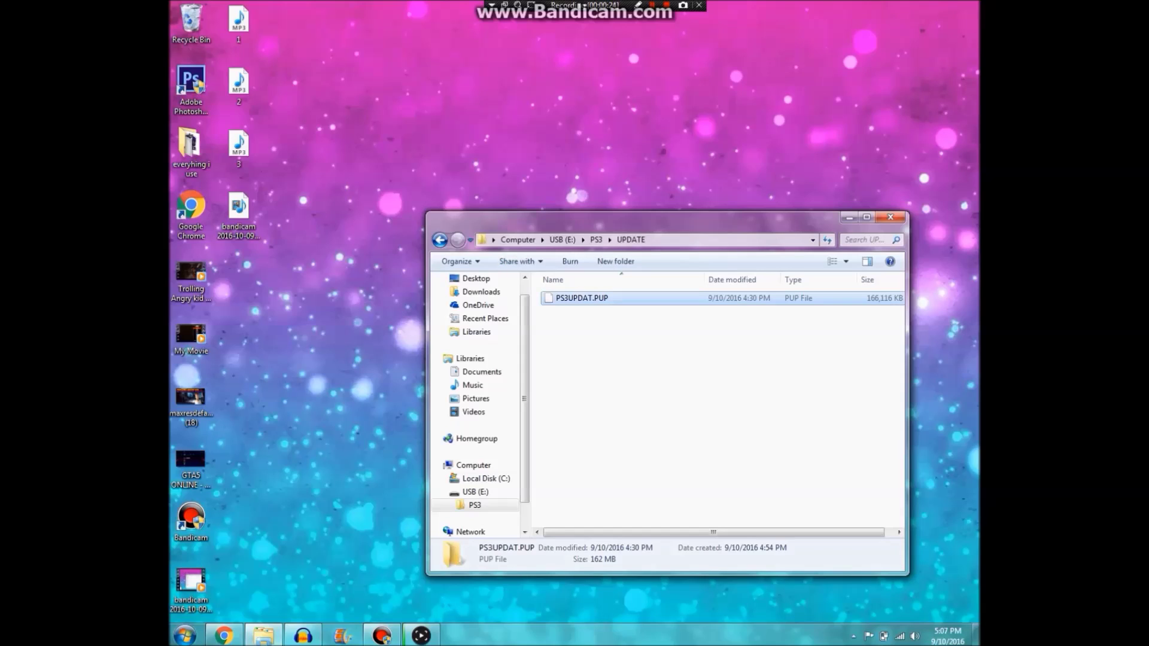
Permanently delete the old PS3UPDAT.PUP file from the UPDATE folder
{"action": "key", "text": "shift+F10"}
{"action": "key", "text": "Up"}
{"action": "key", "text": "Up"}
{"action": "key", "text": "Escape"}
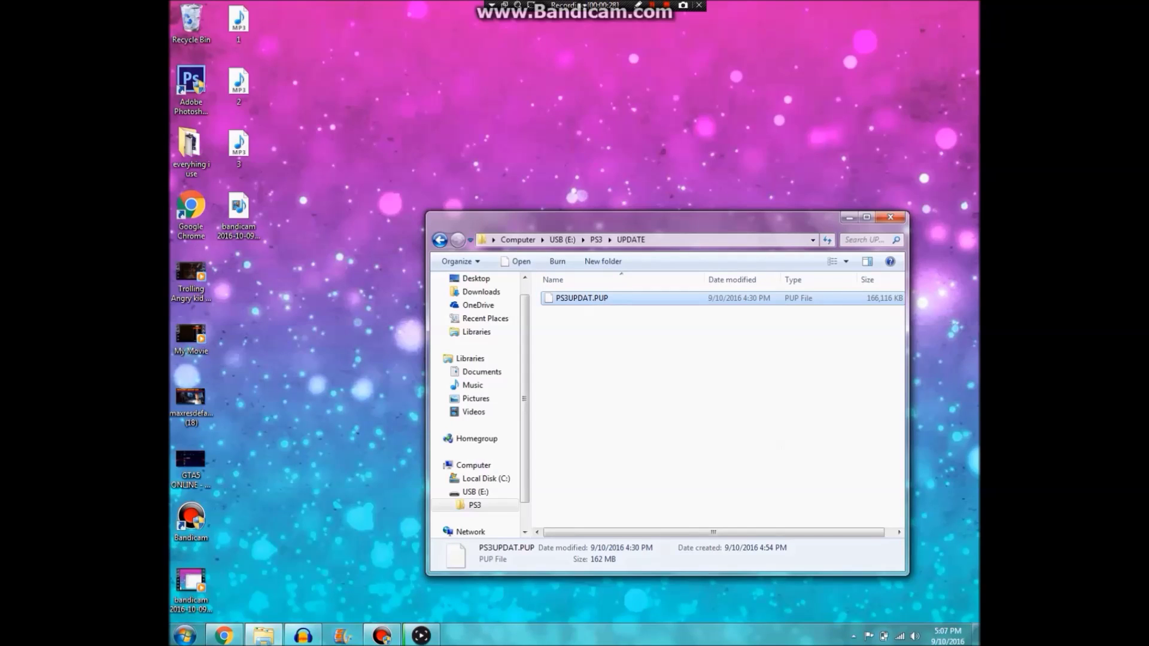
{"action": "key", "text": "Delete"}
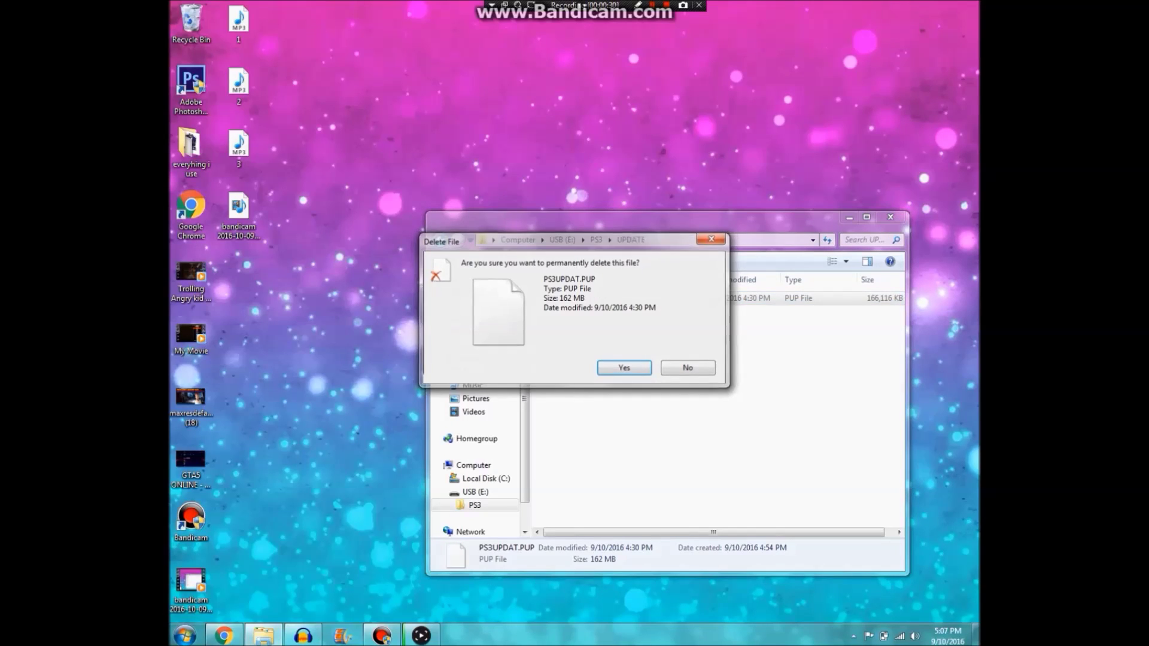
{"action": "key", "text": "Escape"}
Copy the REBUG 4.78.1 D-REX PUP file from the desktop into the USB drive's UPDATE folder
{"action": "left_click_drag", "start_coordinate": [658, 217], "coordinate": [867, 210]}
{"action": "left_click_drag", "start_coordinate": [571, 272], "coordinate": [476, 273]}
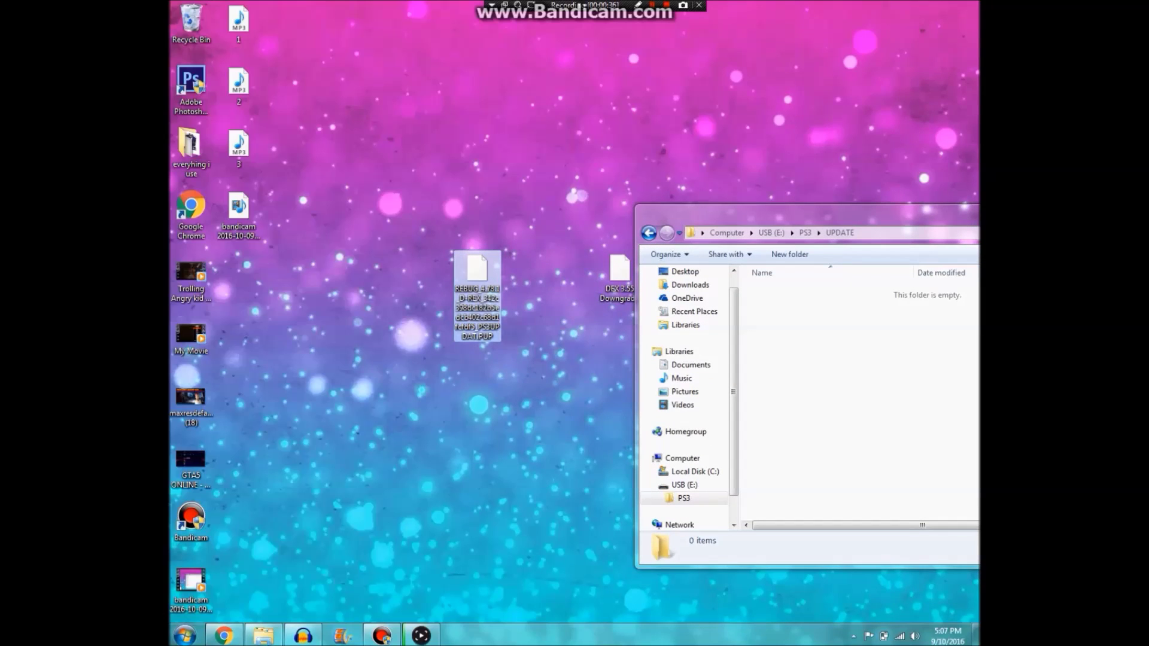
{"action": "left_click_drag", "start_coordinate": [489, 264], "coordinate": [832, 362]}
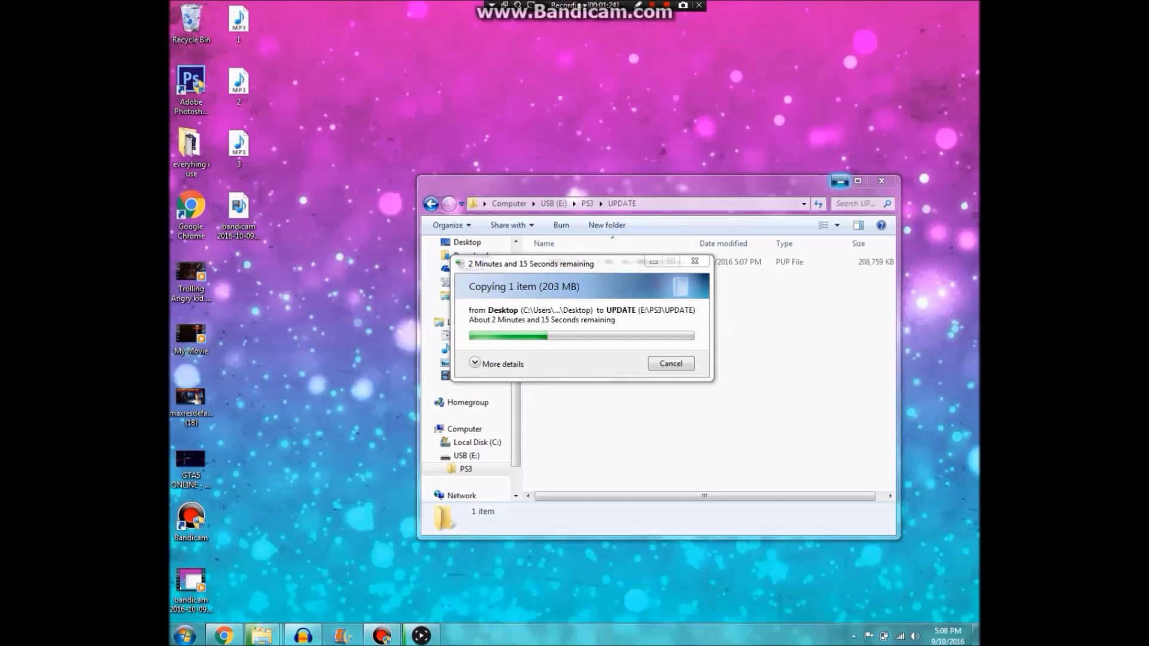
{"action": "key", "text": "super+Down"}
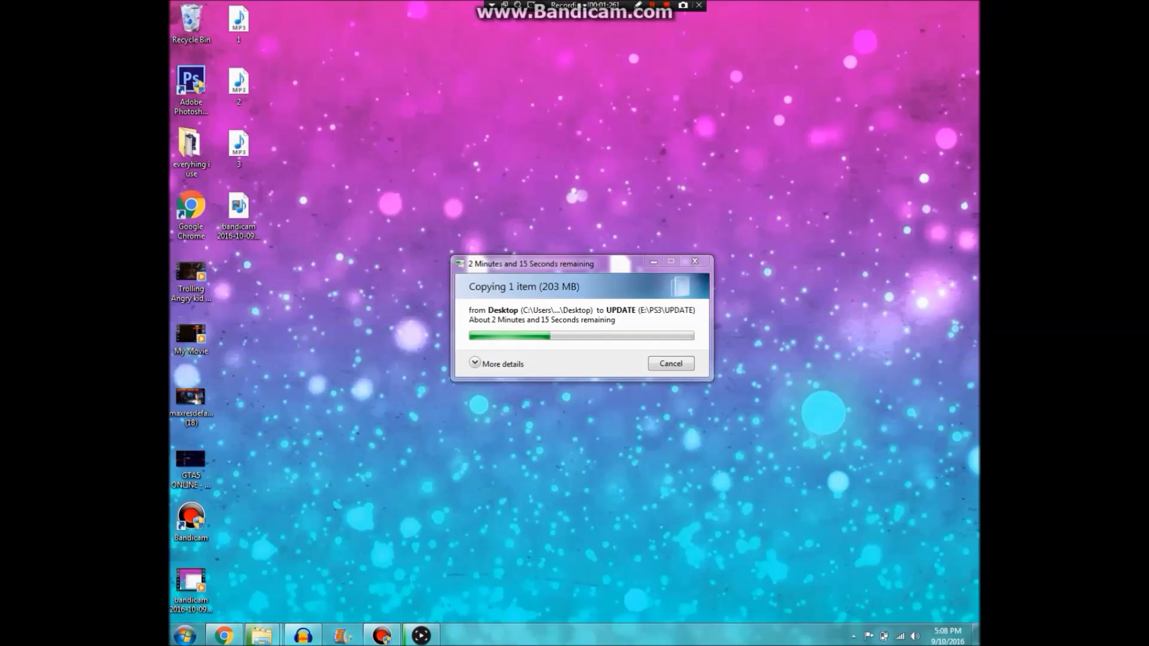
{"action": "left_click_drag", "start_coordinate": [568, 263], "coordinate": [712, 338]}
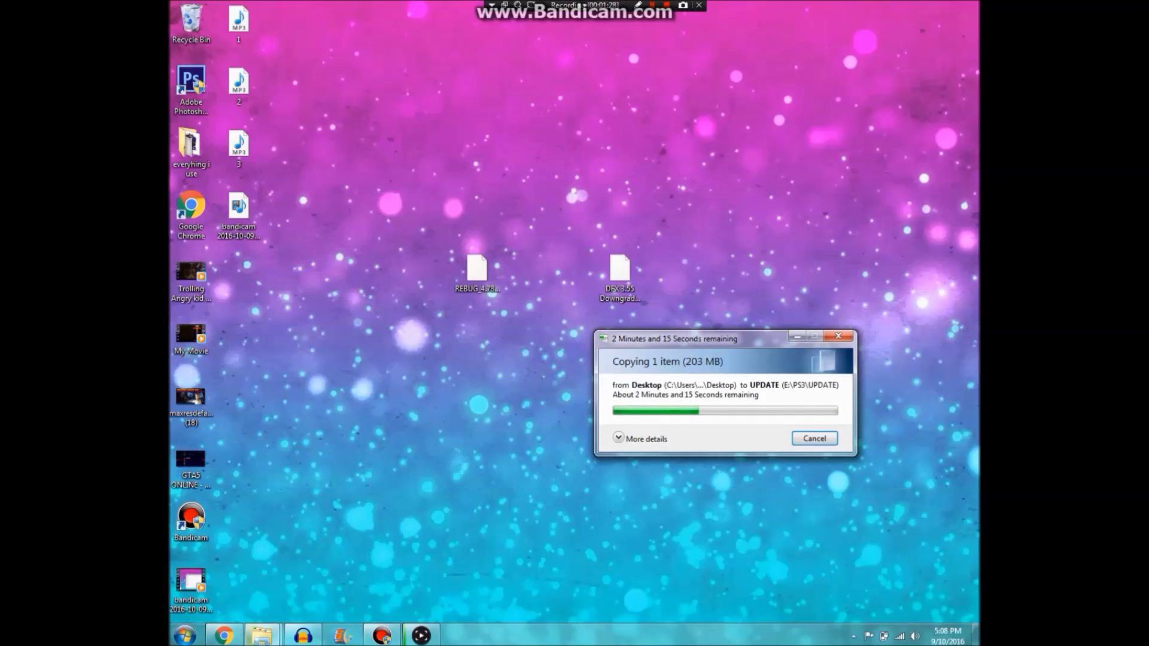
{"action": "left_click", "coordinate": [477, 294]}
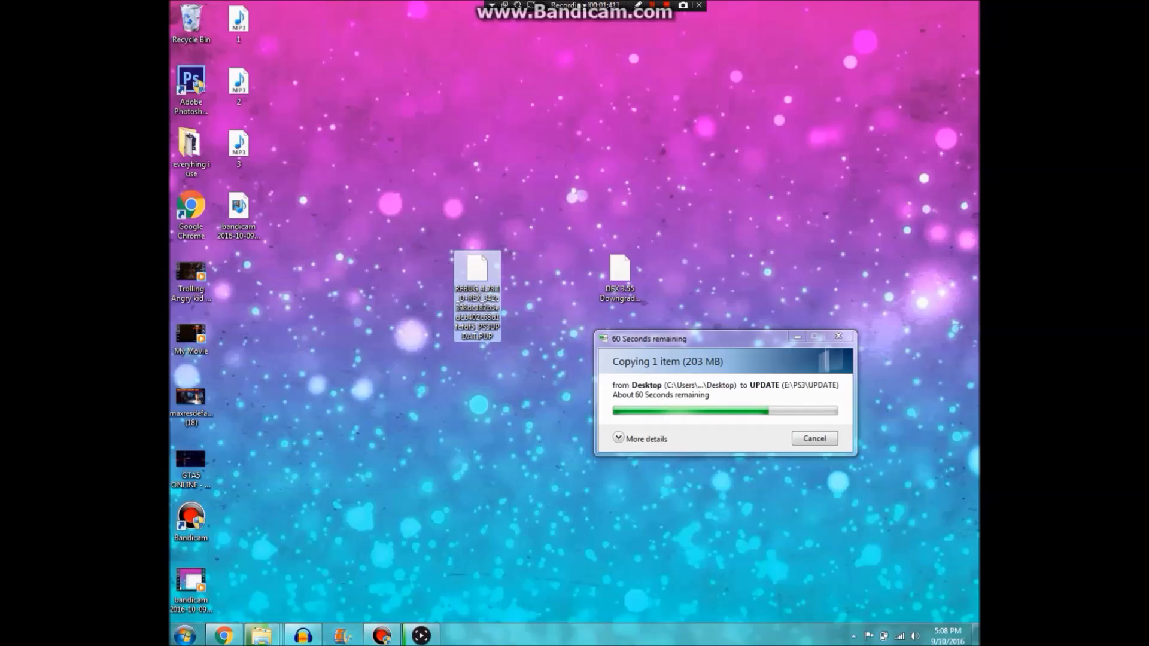
Bring back the UPDATE folder window and rename the copied REBUG file to PS3UPDAT.PUP
{"action": "left_click", "coordinate": [261, 636]}
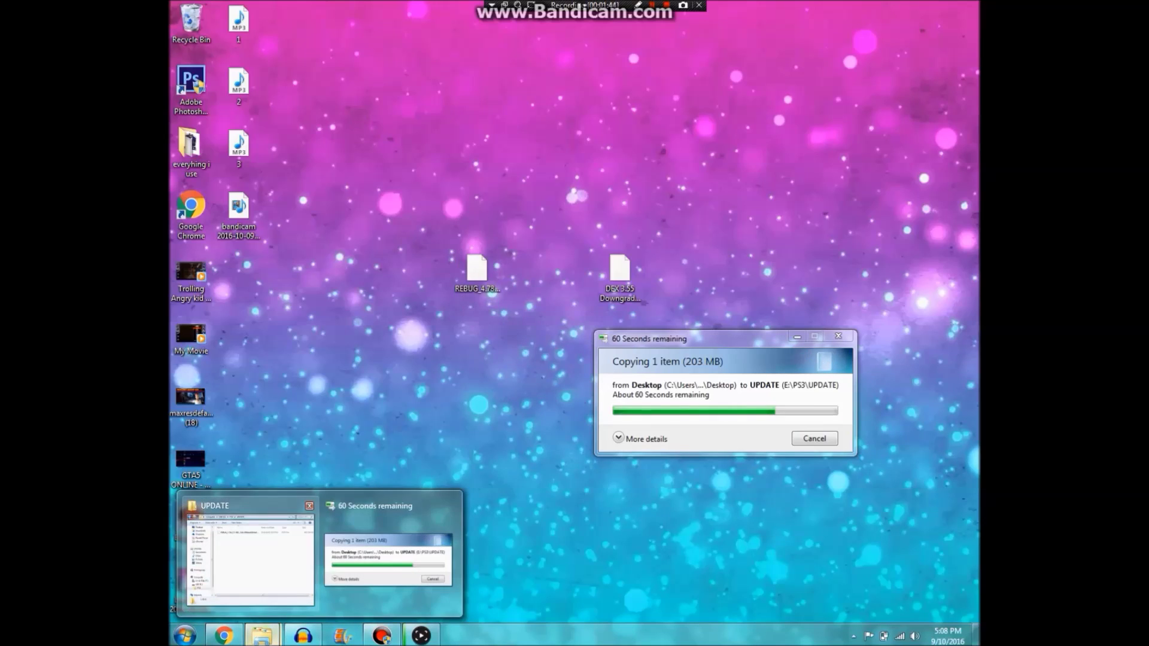
{"action": "left_click", "coordinate": [250, 556]}
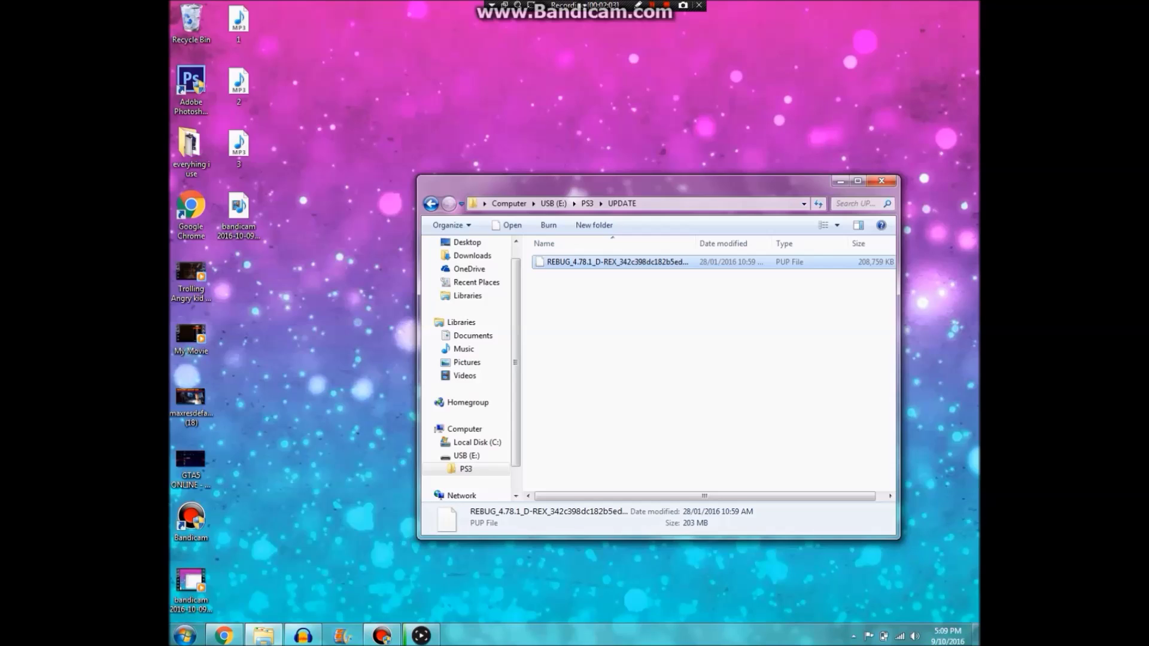
{"action": "right_click", "coordinate": [630, 265]}
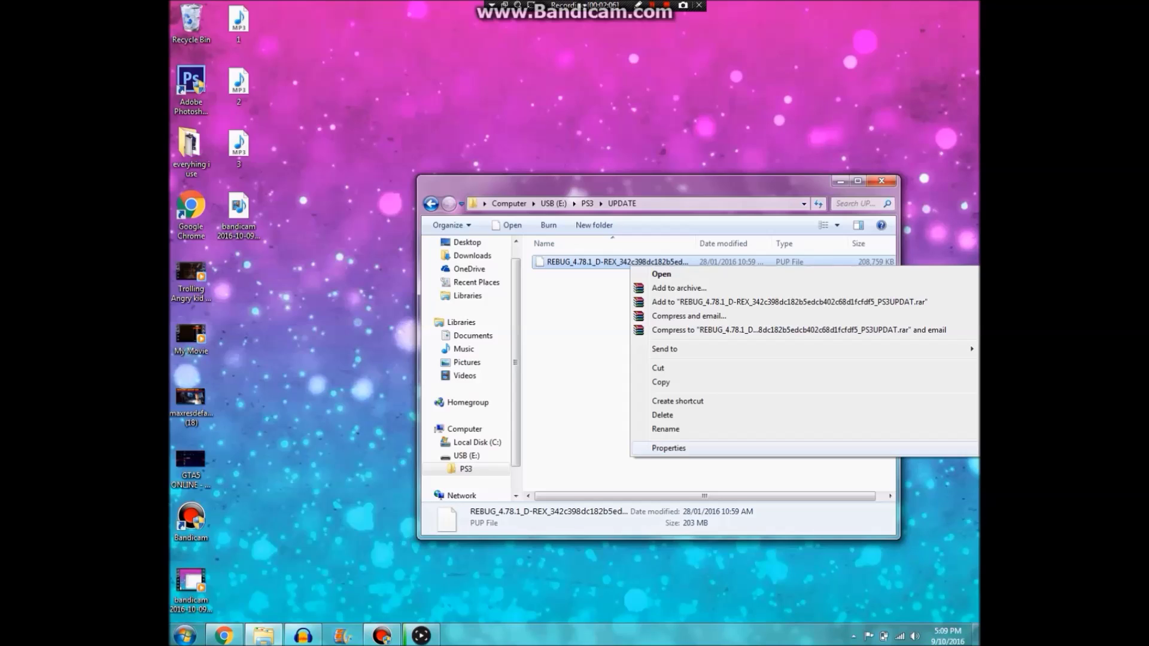
{"action": "left_click", "coordinate": [666, 429]}
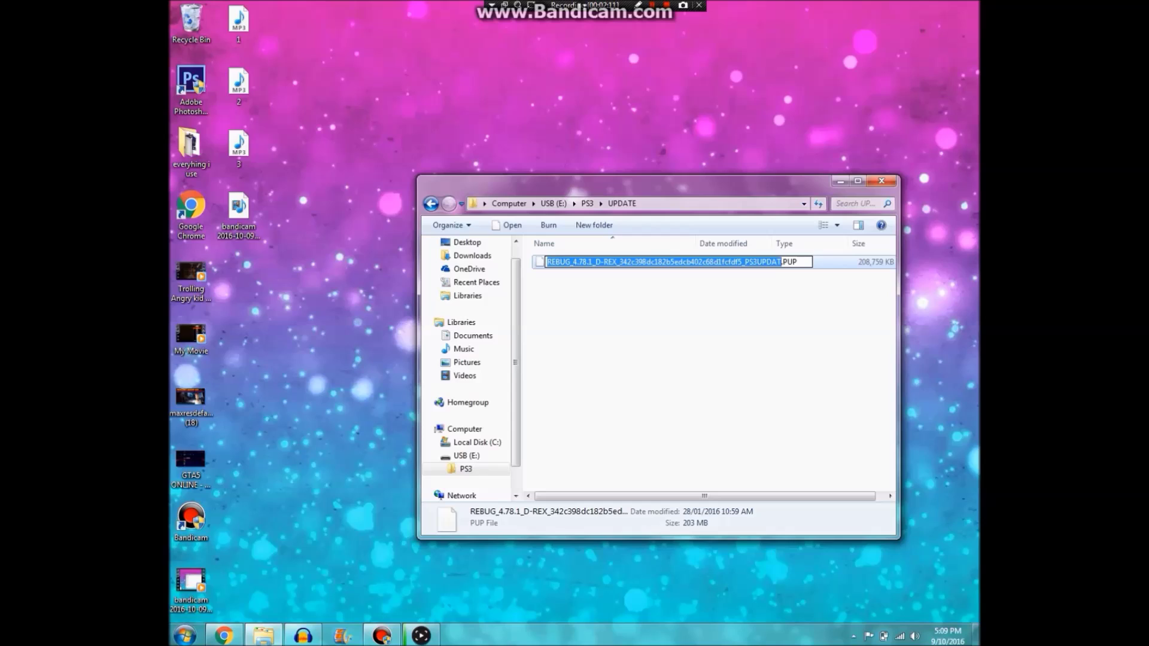
{"action": "key", "text": "BackSpace"}
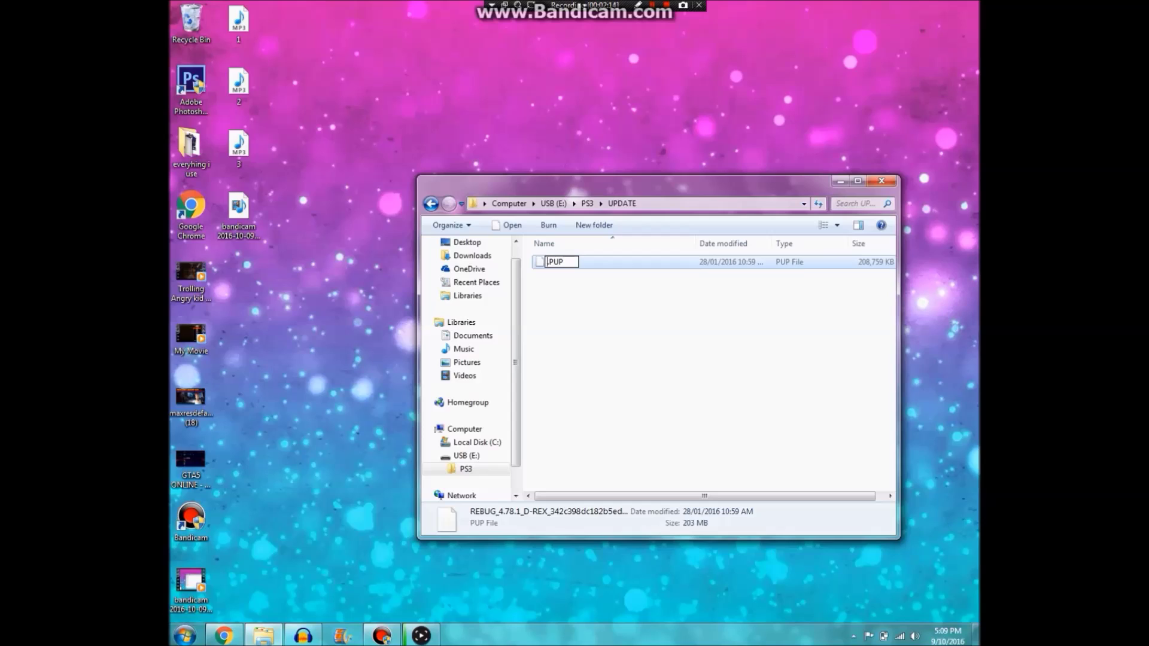
{"action": "type", "text": "PS3UPDAT"}
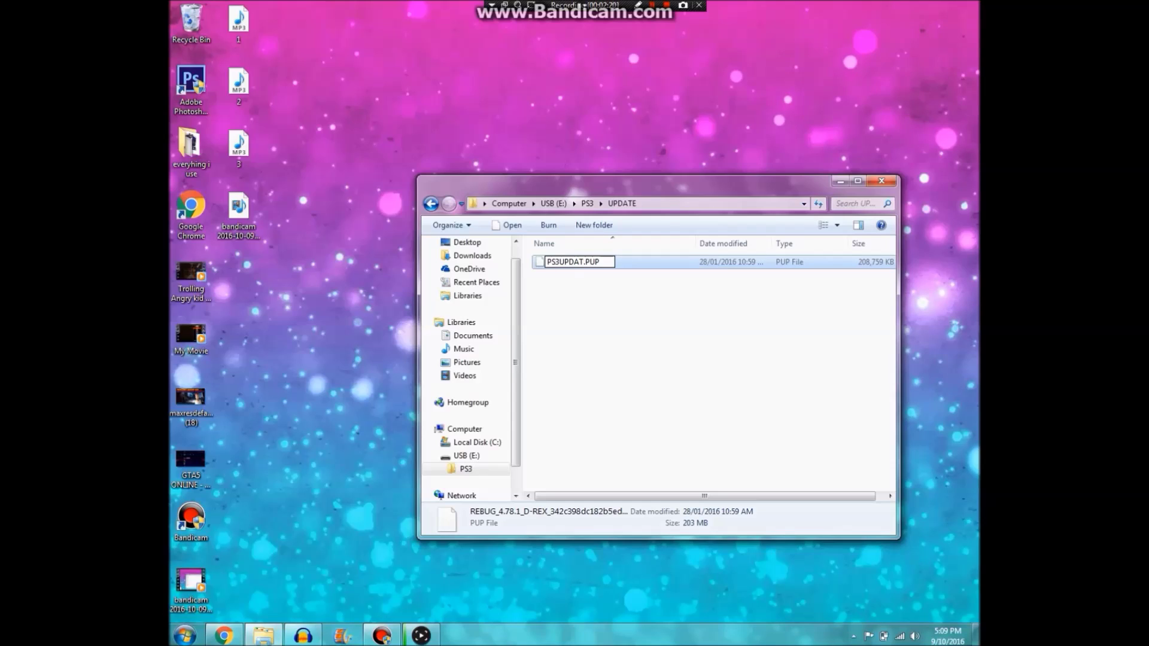
{"action": "key", "text": "Return"}
Safely eject the USB (E:) drive and close its folder window
{"action": "left_click", "coordinate": [467, 456]}
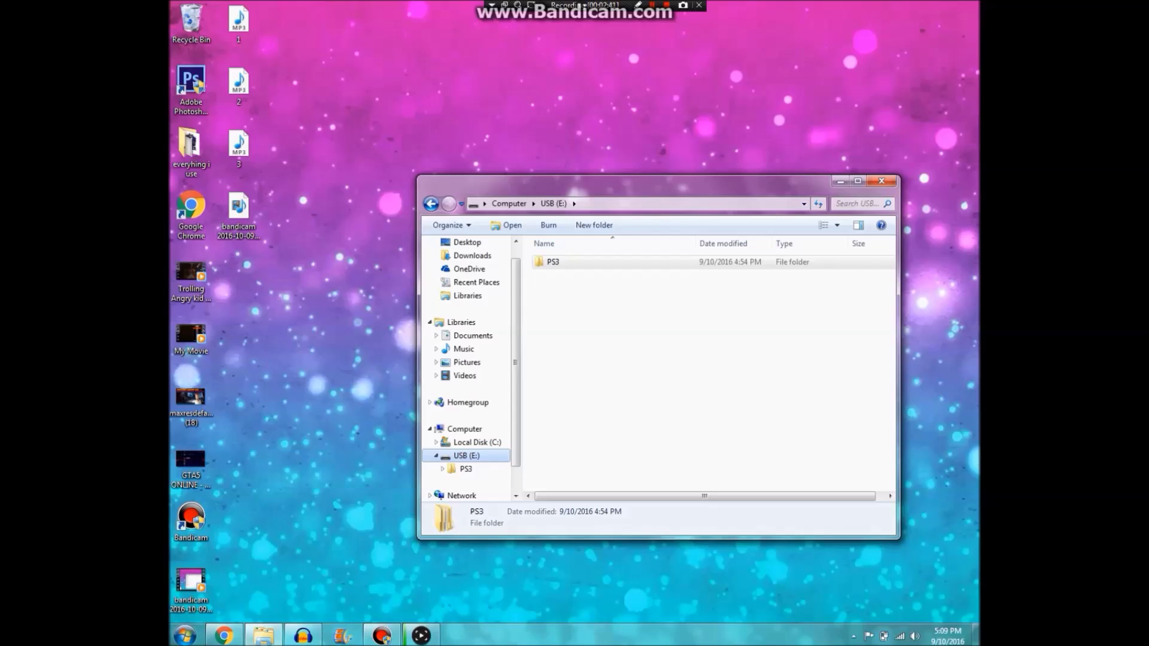
{"action": "right_click", "coordinate": [466, 456]}
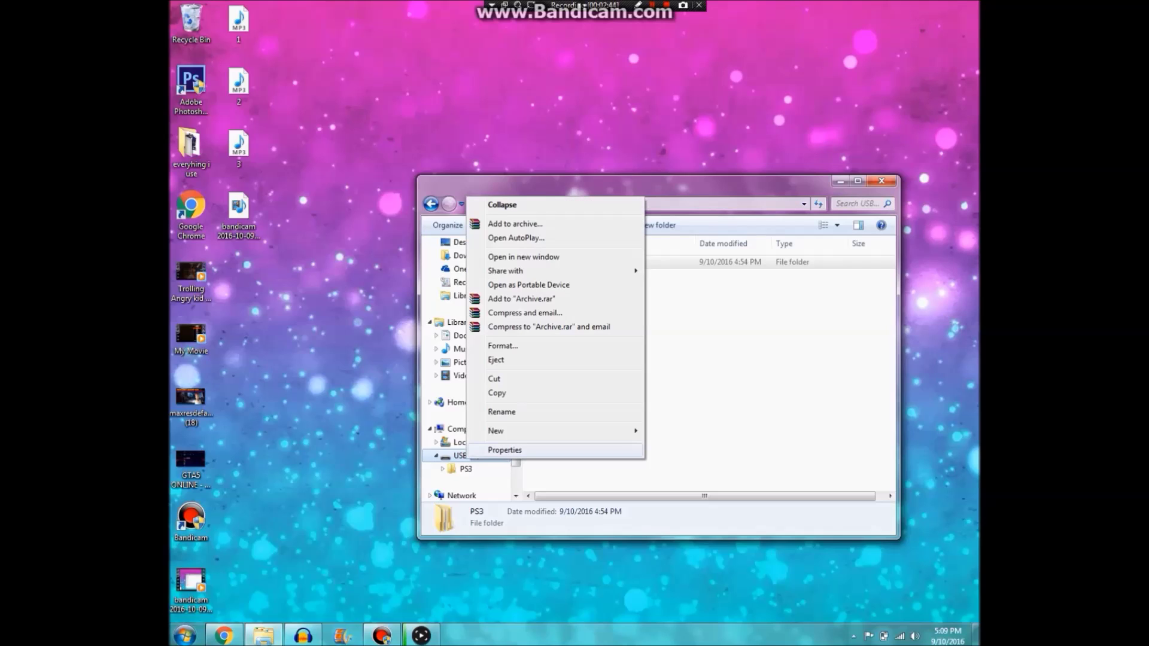
{"action": "left_click", "coordinate": [496, 360]}
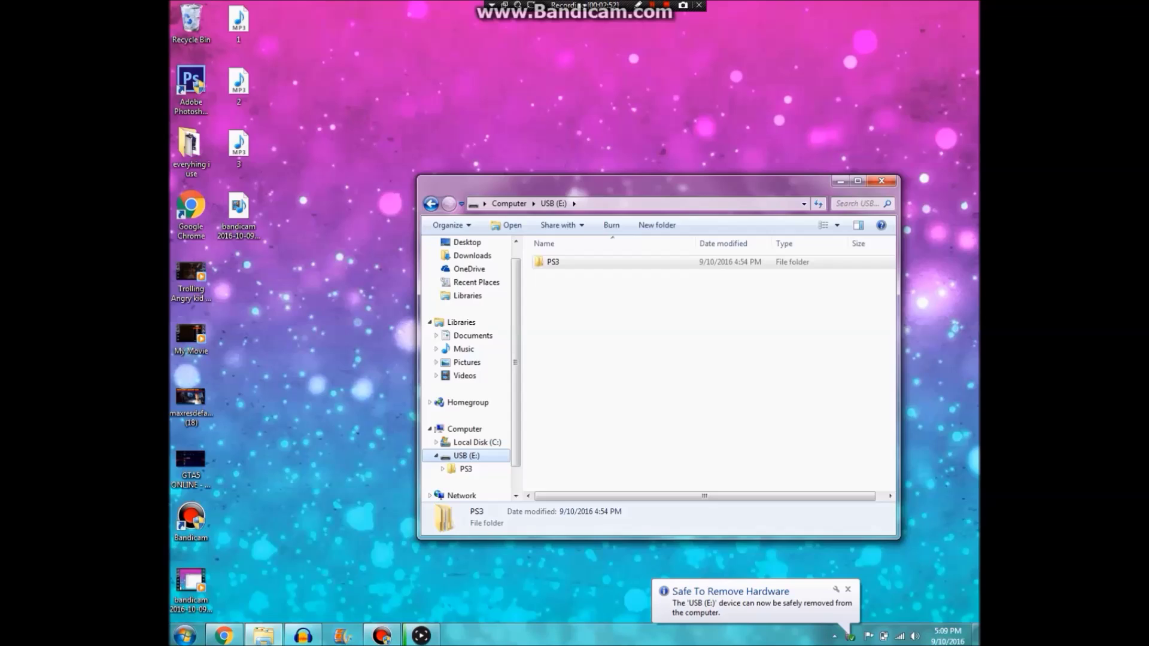
{"action": "key", "text": "alt+F4"}
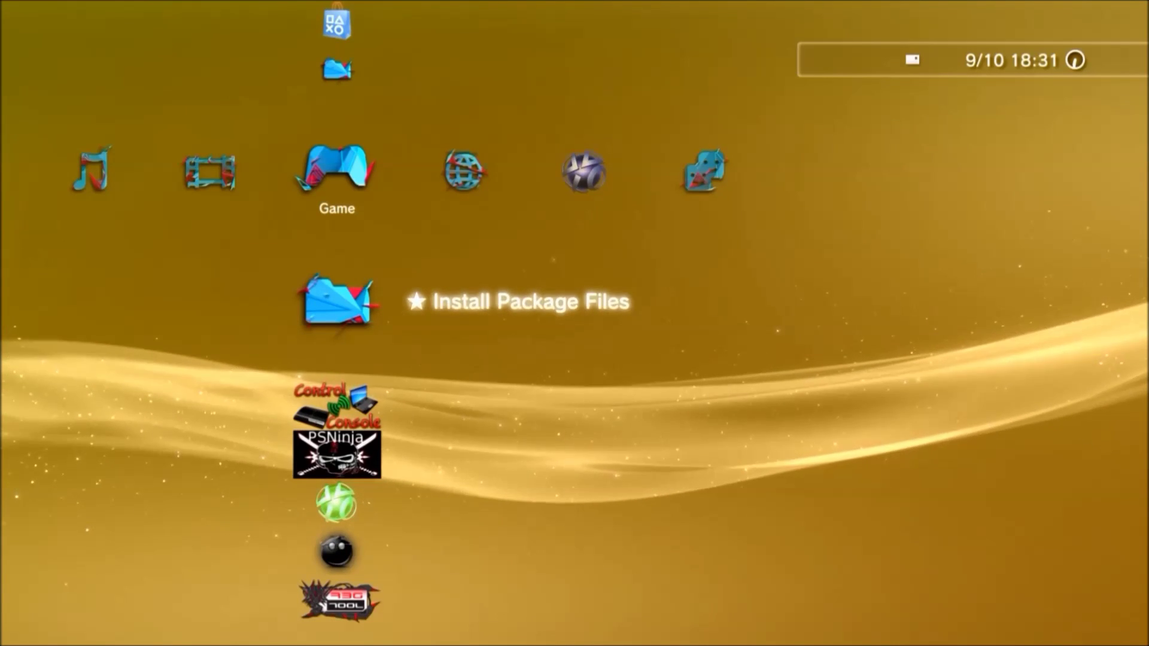
On the PS3, open System Update in the Settings category and start Update via Storage Media
{"action": "key", "text": "Left"}
{"action": "key", "text": "Left"}
{"action": "key", "text": "Left"}
{"action": "key", "text": "Left"}
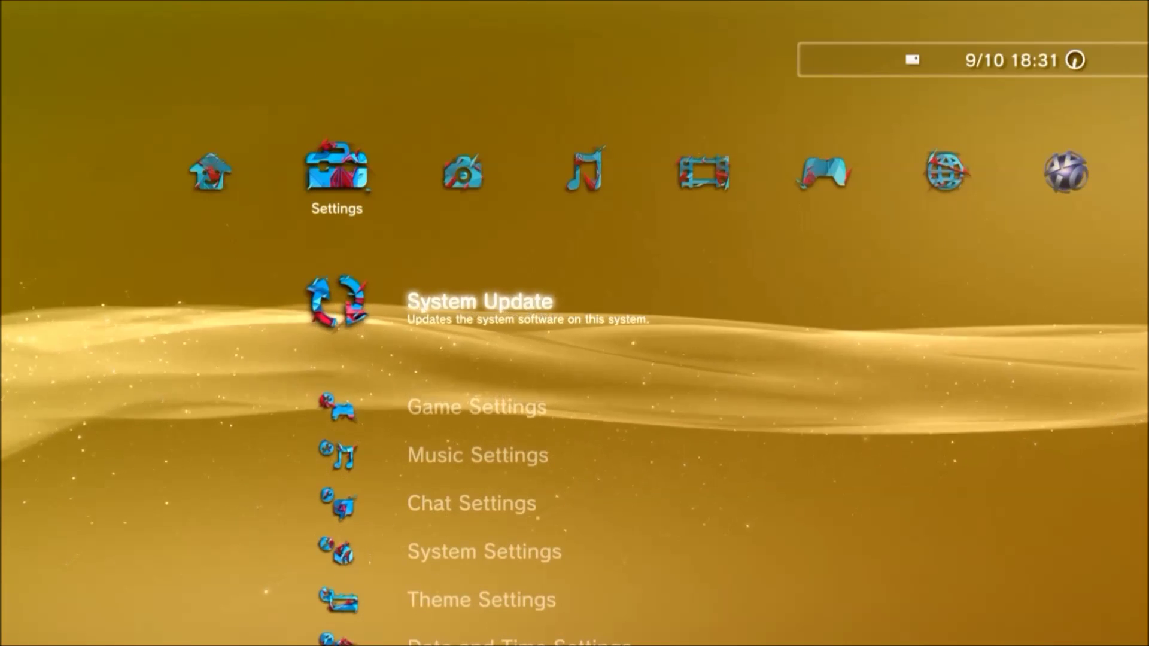
{"action": "key", "text": "Return"}
{"action": "key", "text": "Down"}
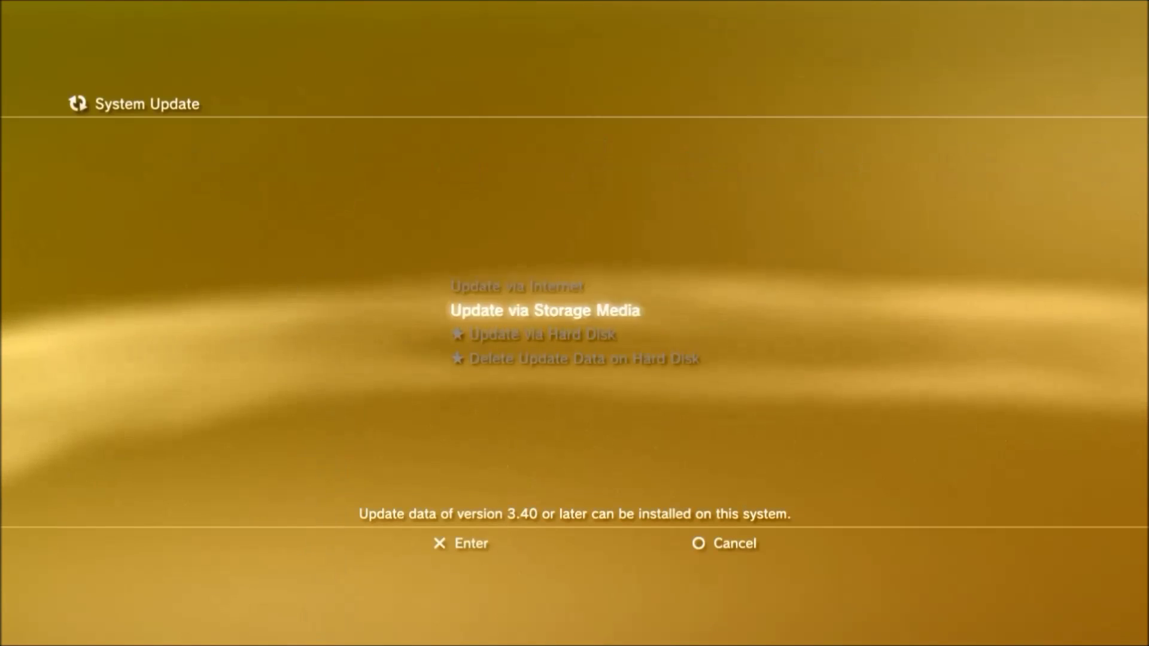
{"action": "key", "text": "Return"}
{"action": "key", "text": "Return"}
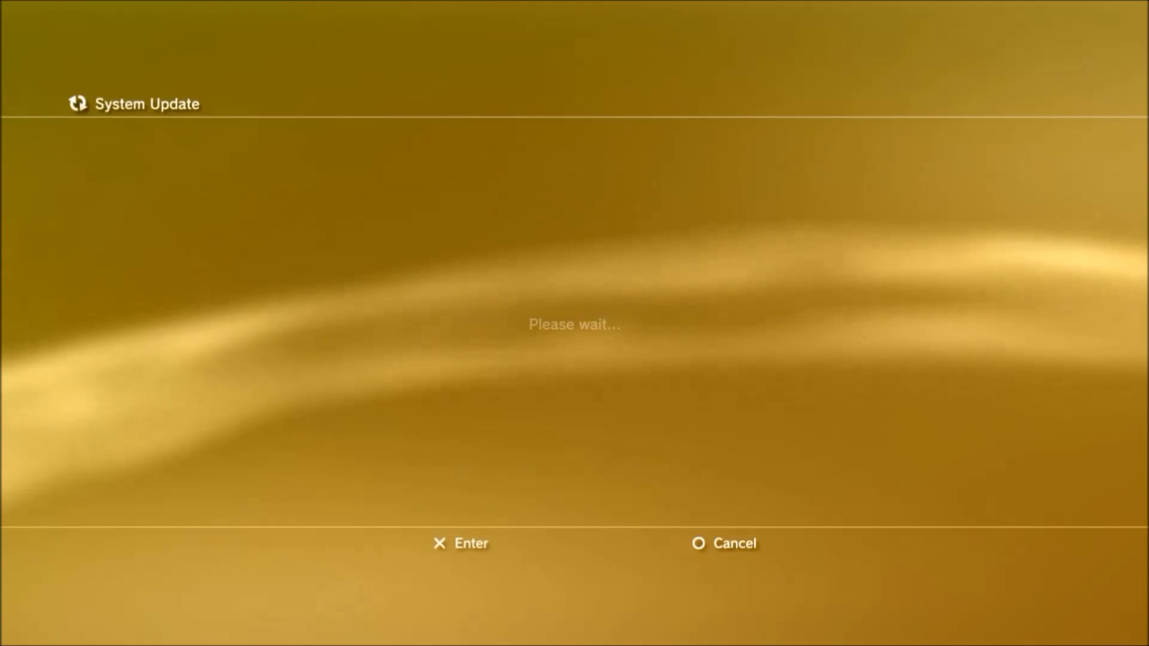